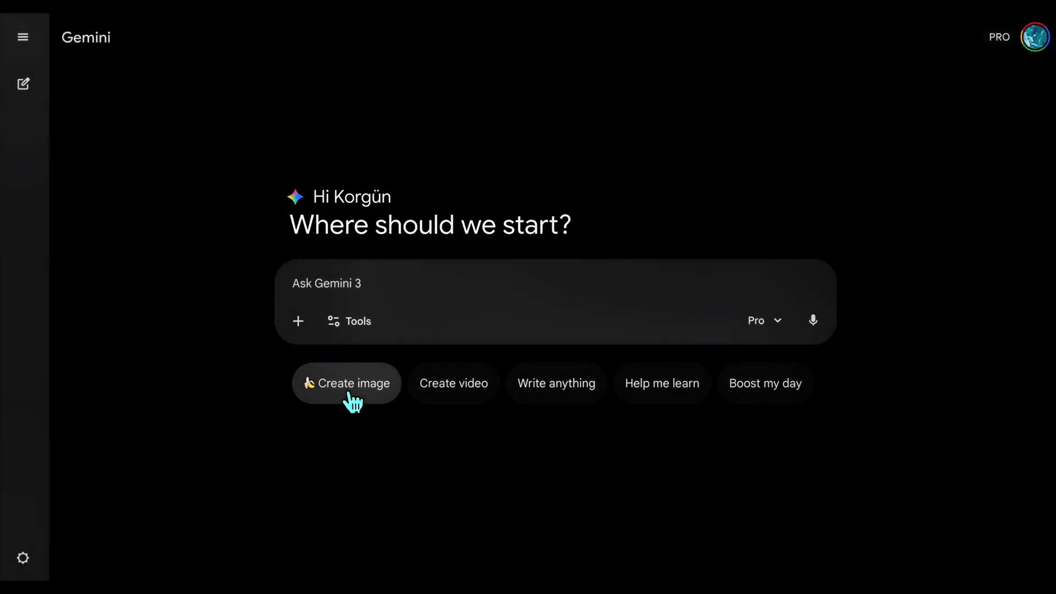
Step: Generate an Istanbul 3D billboard image of a 'The AI Garage' energy drink can, then view it full size
key("ctrl+v")
scroll(492, 255, "up", 1)
left_click(493, 254)
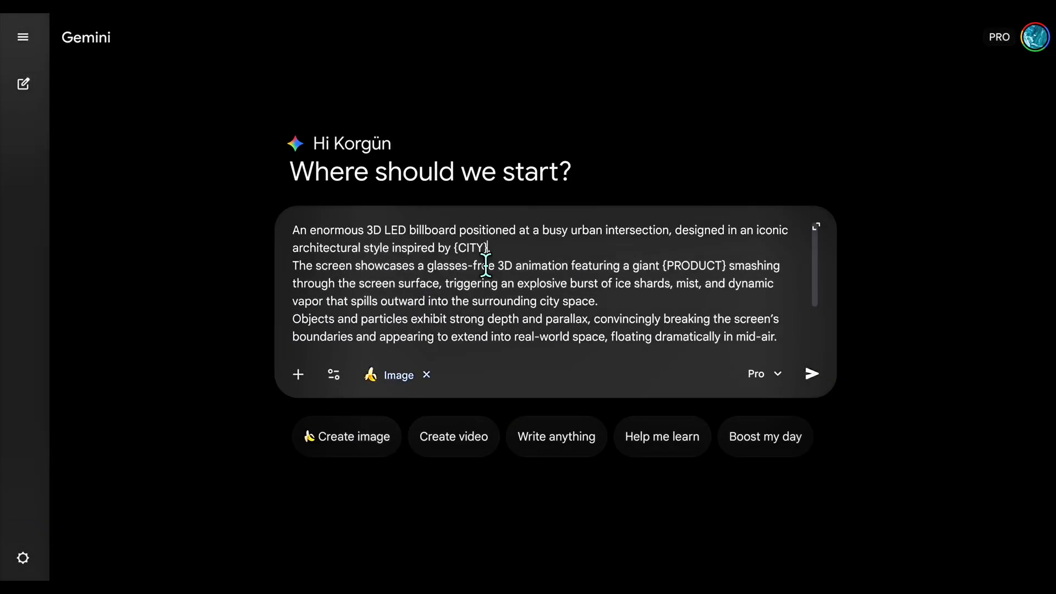
type("Istanbul")
left_click(663, 266)
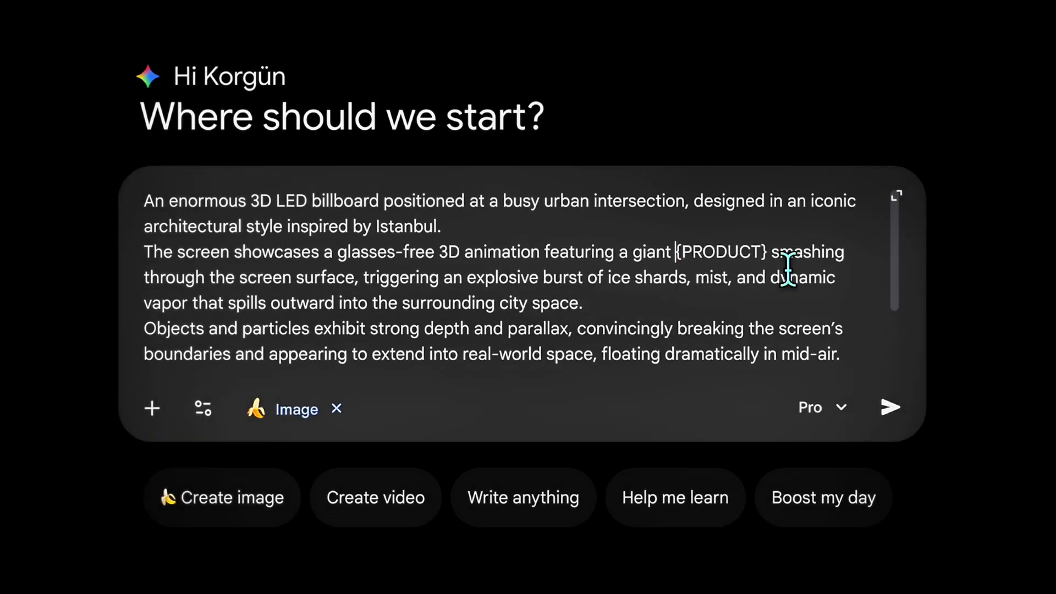
type("energy drink can branded \"The AI Garage\"")
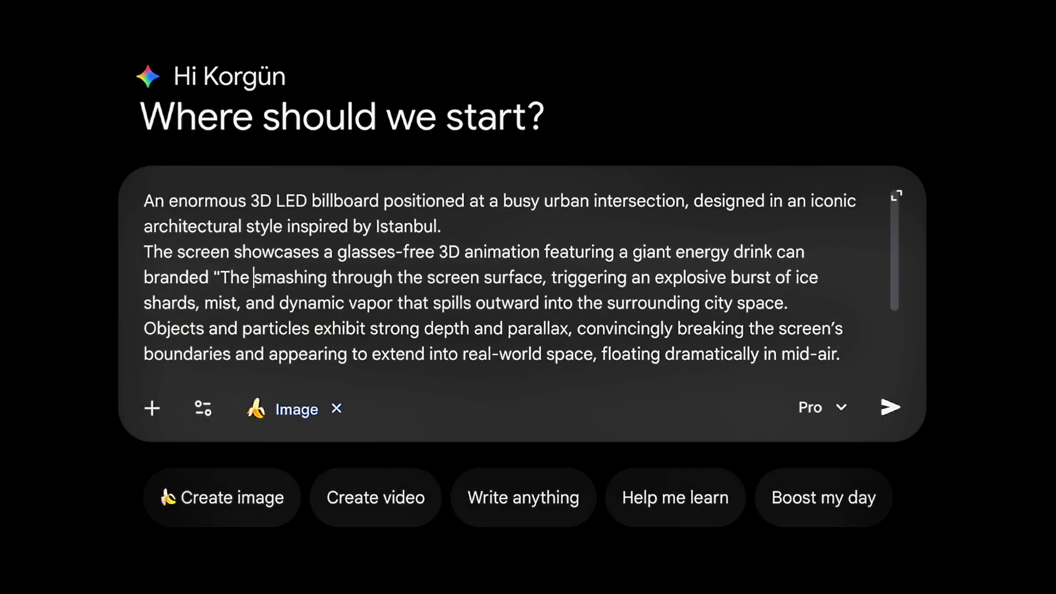
left_click(890, 408)
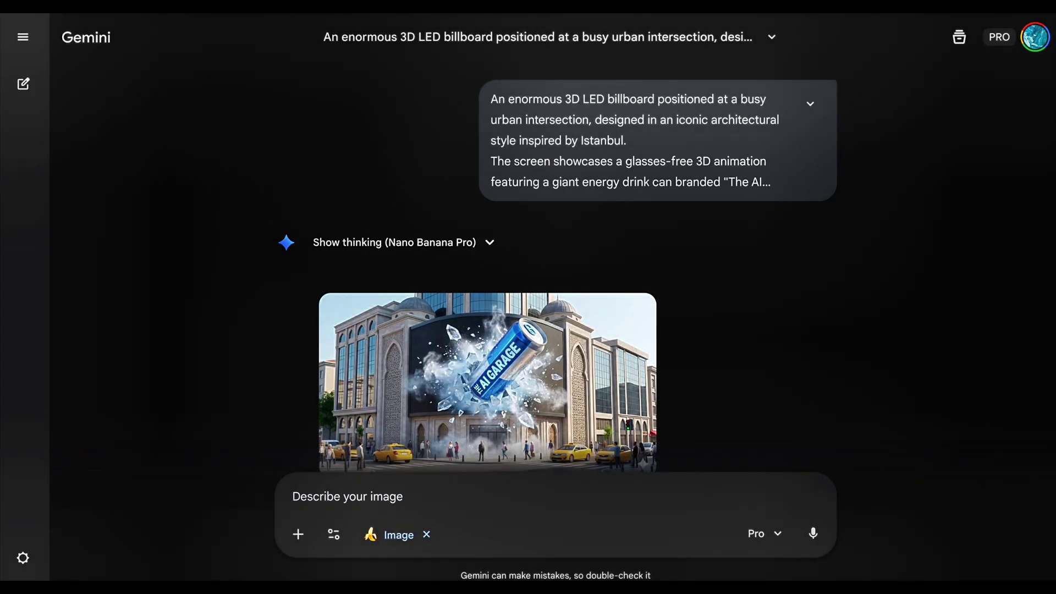
left_click(633, 330)
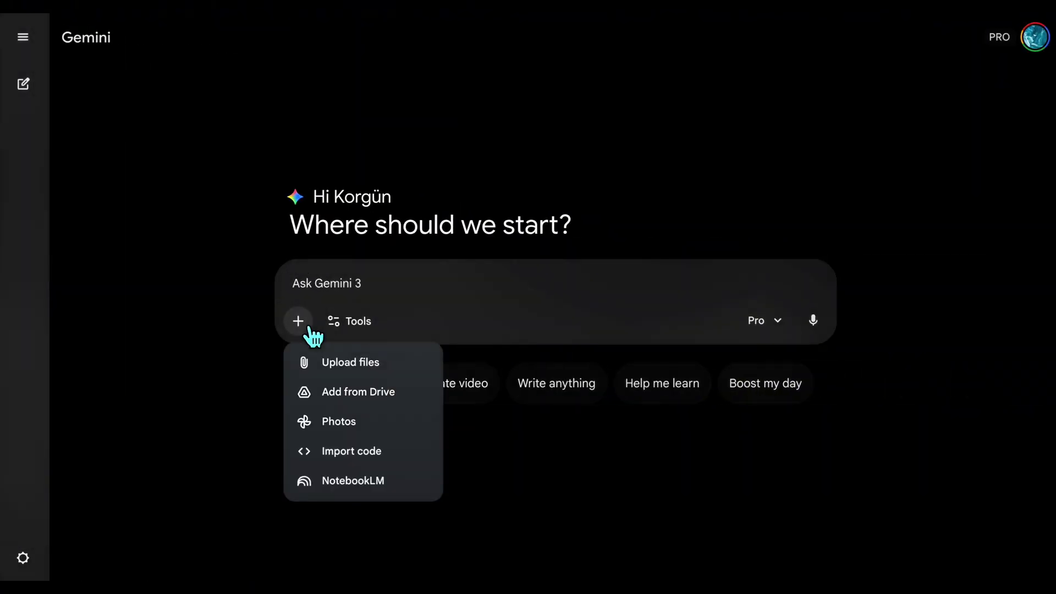
Step: Send the billboard image with the video prompt under Create videos, then play the resulting commercial
left_click(321, 361)
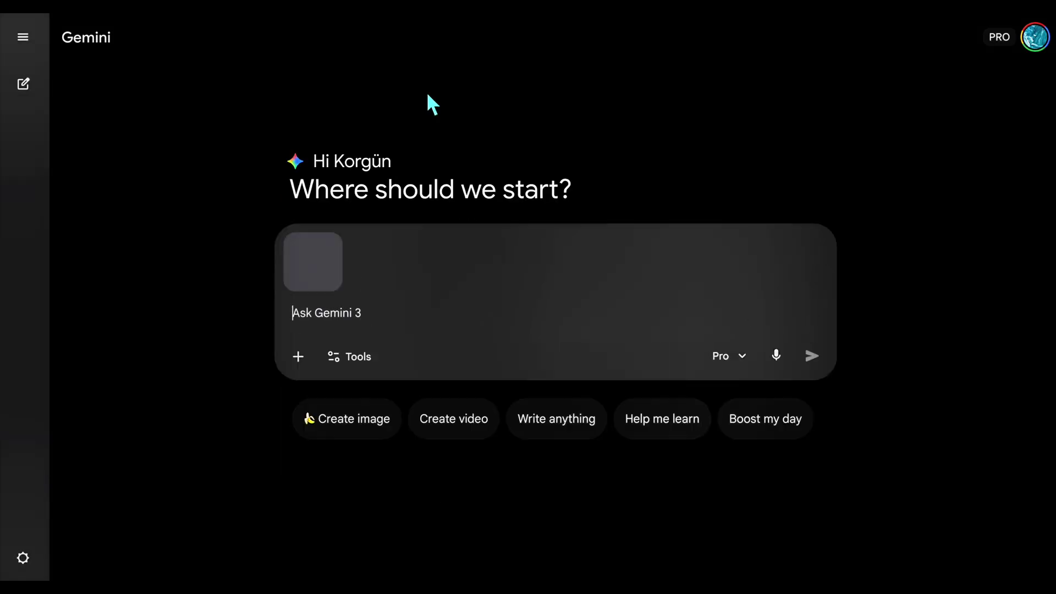
left_click(355, 358)
left_click(456, 430)
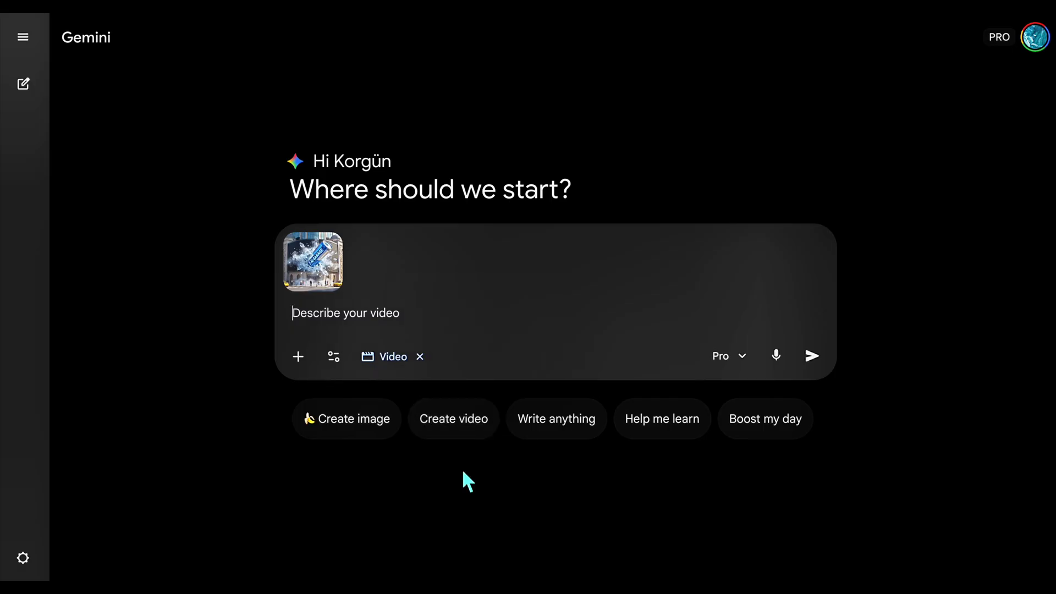
type("Cinematic commercial video of this digital billboard in a busy environment.  Start: The billboard screen is completely black and powered off.  Action: The screen suddenly powers on with a digital glitch. The main subject of the provided image dramatically bursts outward from the screen in slow motion, creating a 3D pop-out effect with floating particles and depth.  End: The motion settles perfectly to match the provided reference image.  Style: Photorealistic, 8k, highly detailed, commercial grade.  Camera: Locked-off tripod shot, no camera movement.")
left_click_drag(819, 336, 820, 315)
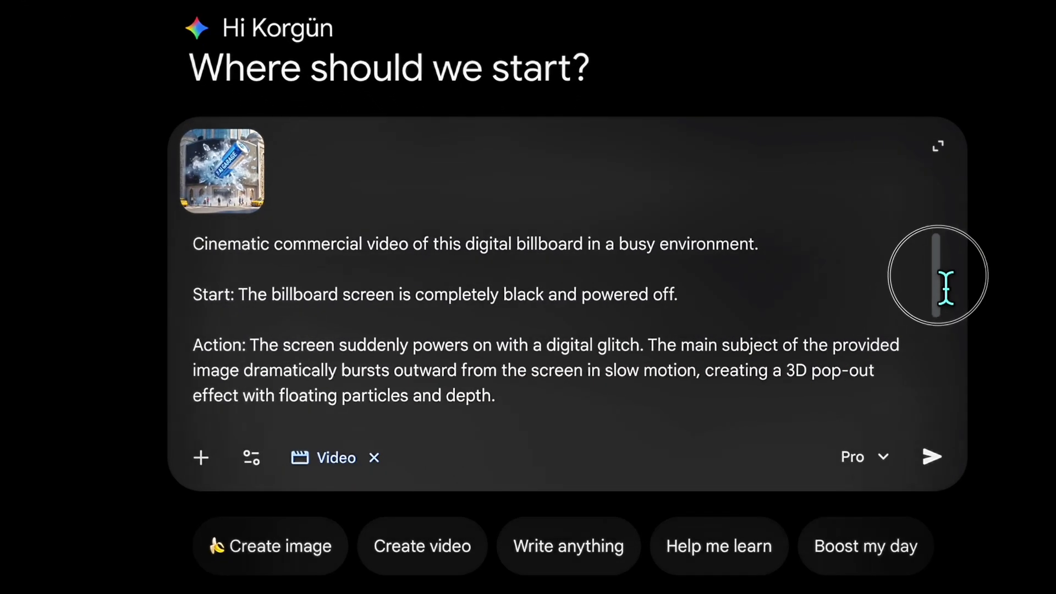
left_click_drag(943, 320, 939, 396)
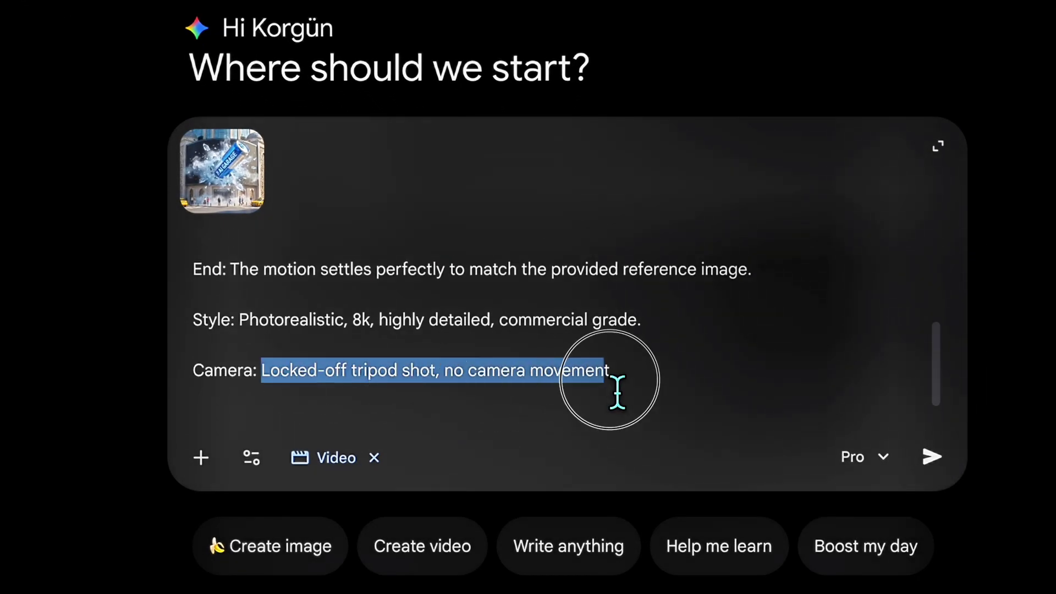
left_click(932, 457)
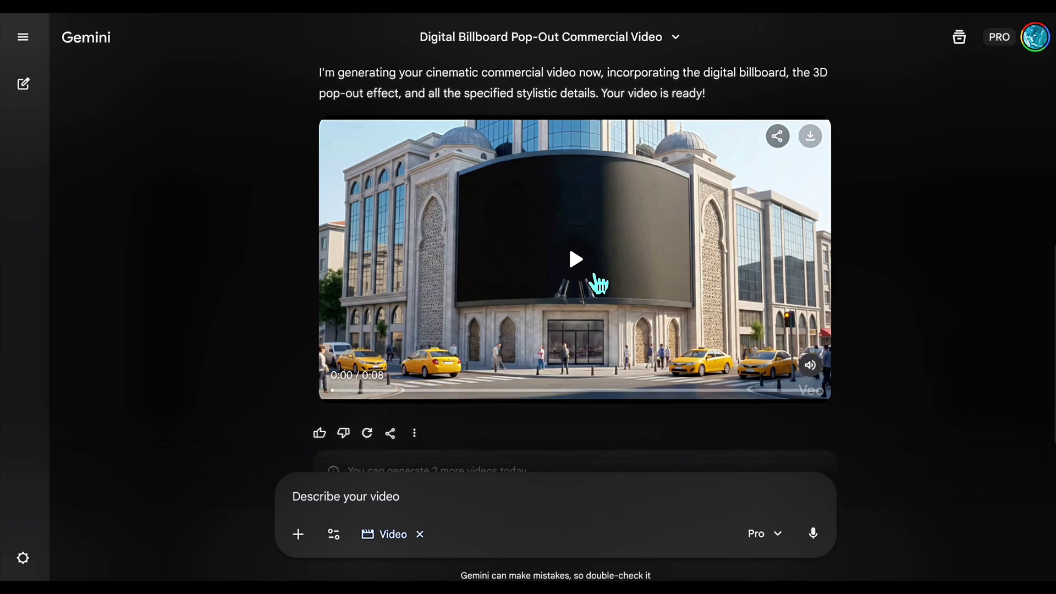
left_click(582, 273)
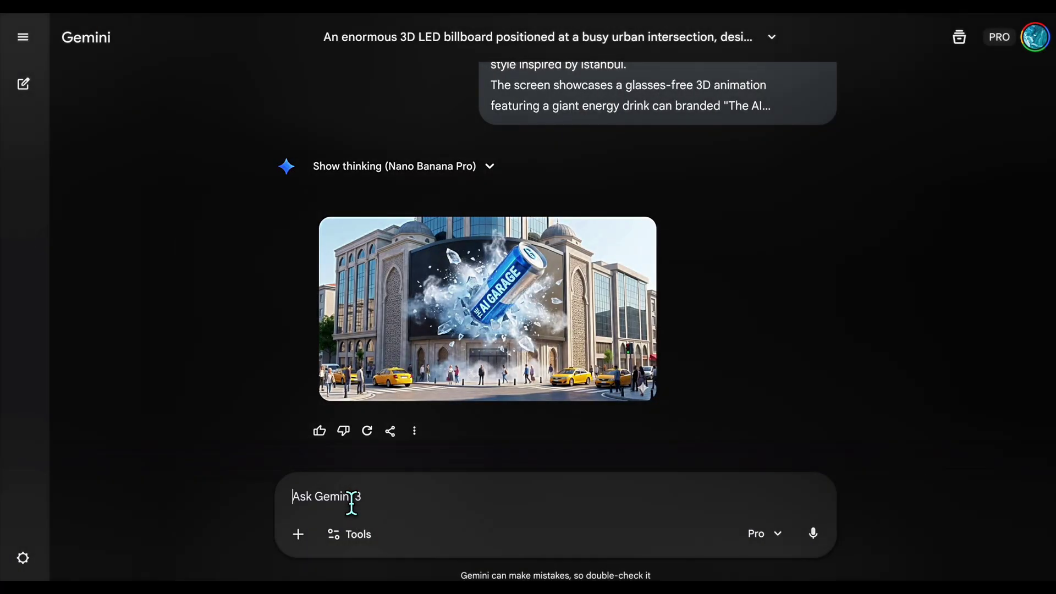
Step: Generate a Shibuya billboard image of a 'Glowing Cyberpunk Snearker' and attach the result to a new prompt
type("An enormous 3D LED billboard positioned at a busy urban intersection, designed in an iconic architectural style inspired by {CITY}. The screen showcases a glasses-free 3D animation featuring a giant {PRODUCT} smashing through the screen surface, triggering an explosive burst of ice shards, mist, and dynamic vapor that spills outward into the surrounding city space. Objects and particles exhibit strong depth and parallax, convincingly breaking the screen’s boundaries and appearing to extend into real-world space, floating dramatically in mid-air. Under realistic daylight conditions, all elements cast natural, lifelike shadows onto the screen and nearby buildings. The scene is rich in fine detail, high contrast, and vibrant color, seamlessly blending the animated content with the urban environment and bright sky above.")
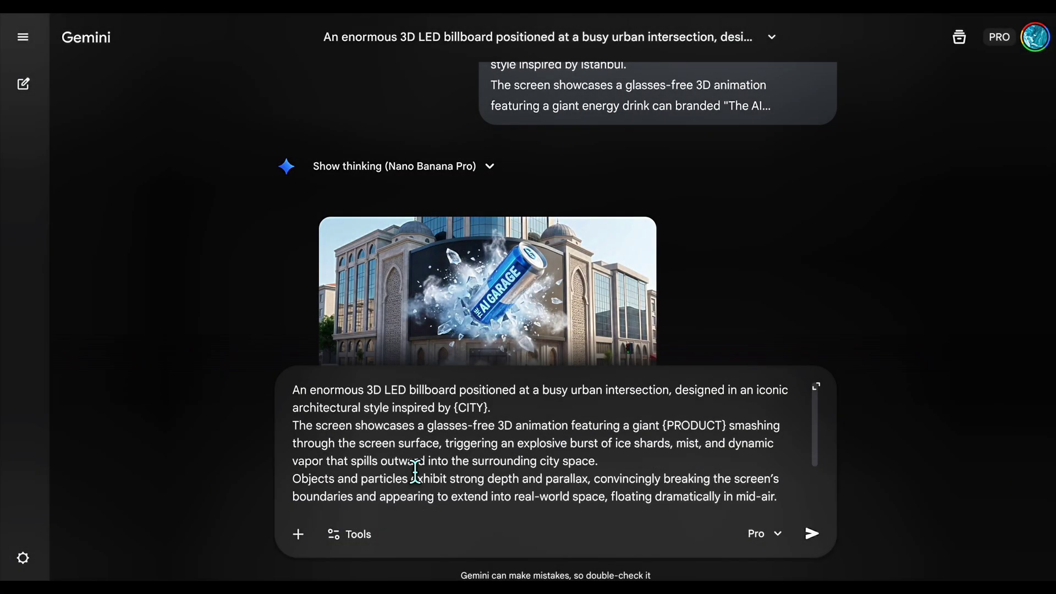
double_click(487, 407)
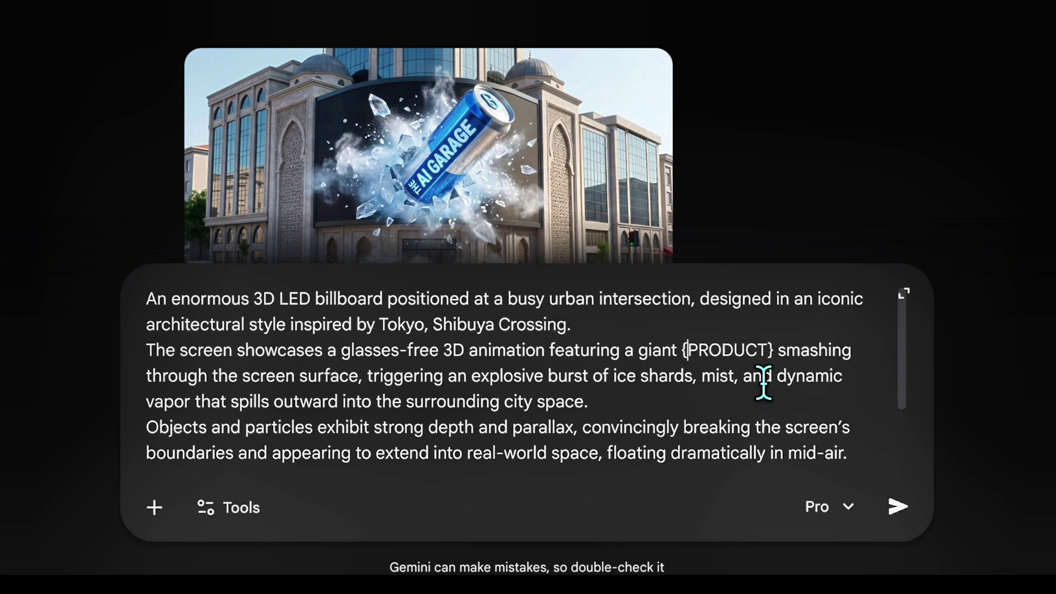
type("Glowing Cyberp")
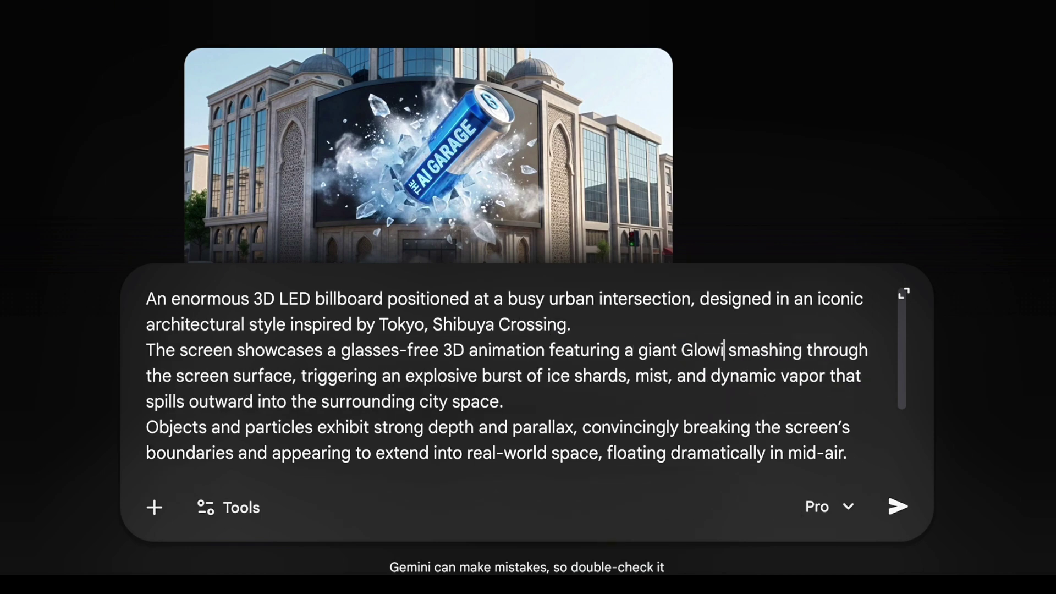
type("unk Snearker")
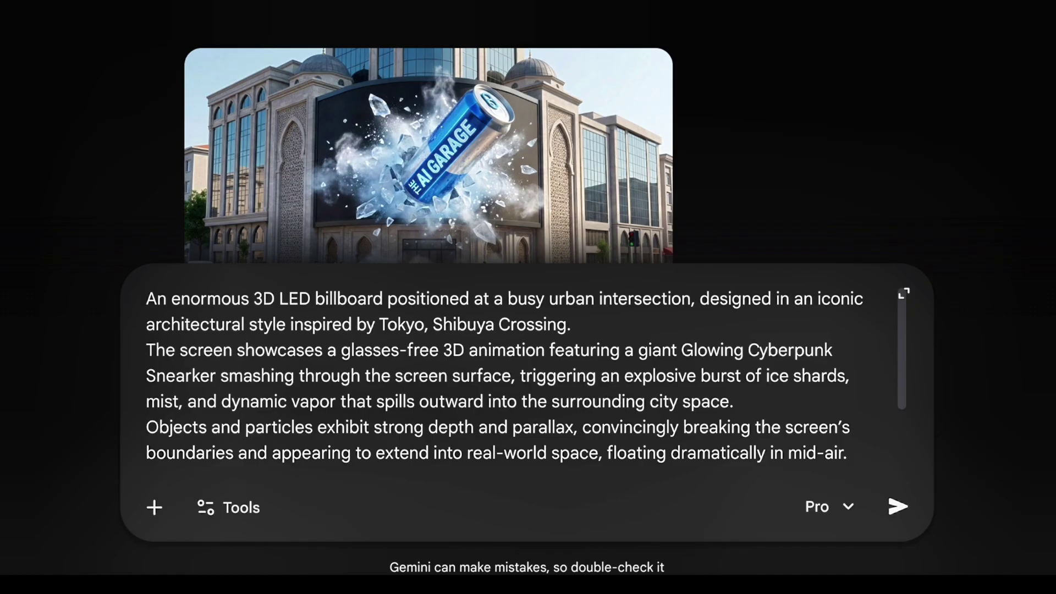
left_click(259, 507)
left_click(283, 378)
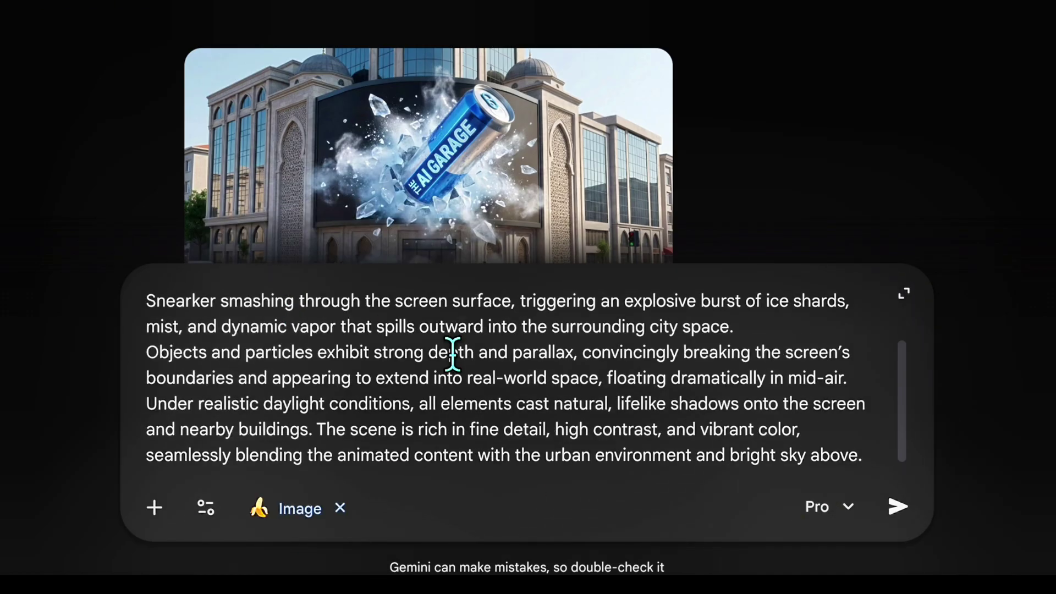
left_click(899, 506)
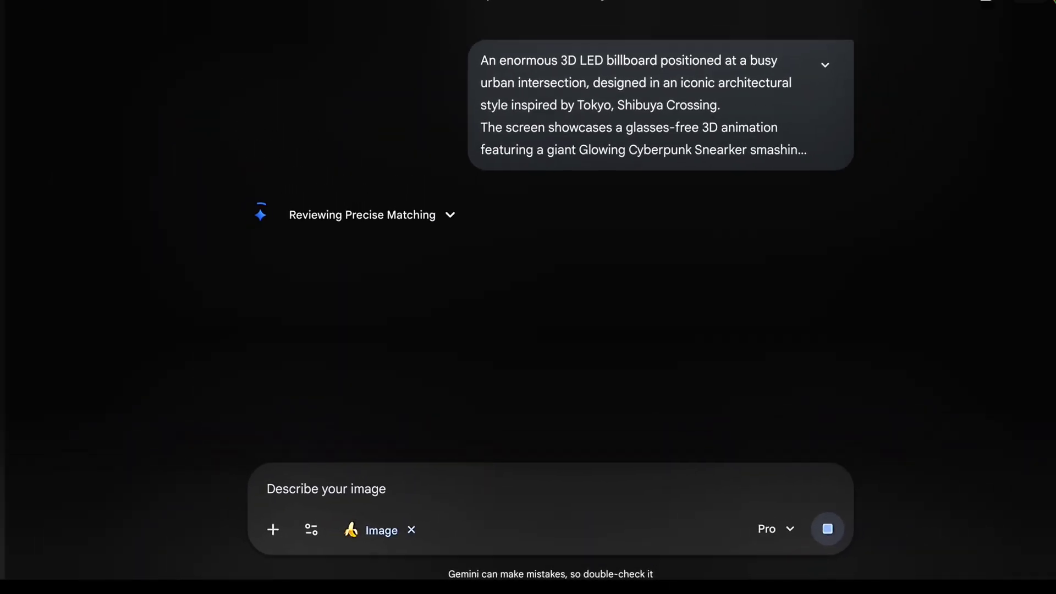
left_click(633, 385)
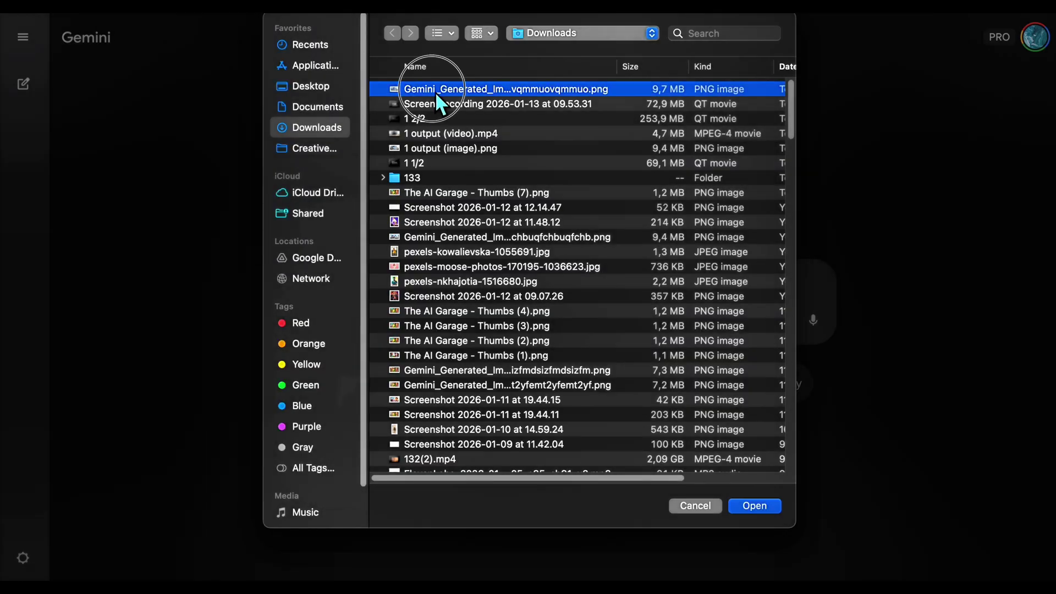
double_click(438, 100)
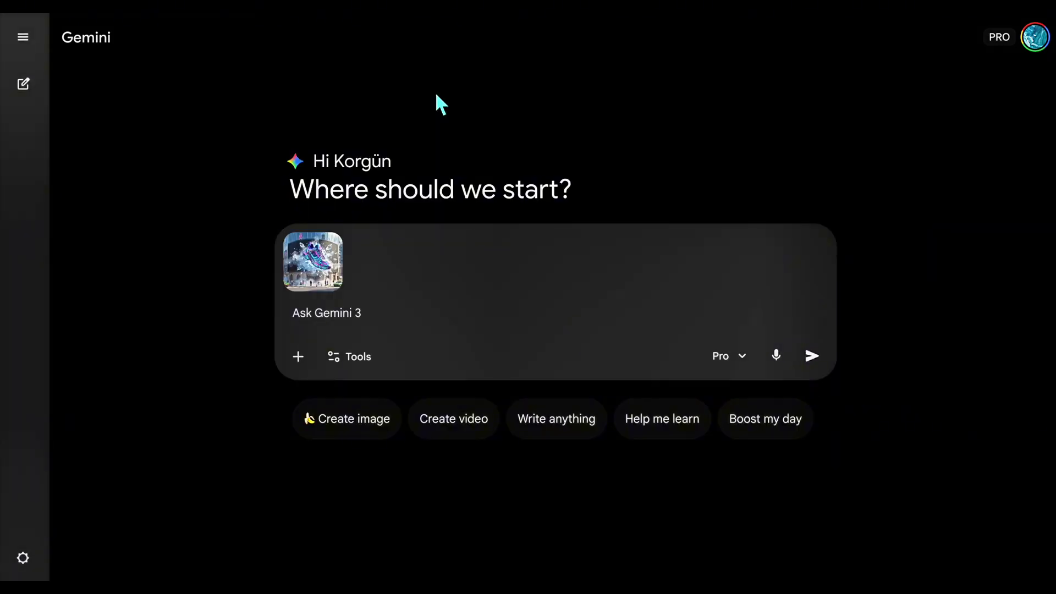
Step: Switch to Create videos and send the sneaker video prompt with the attached image
left_click(363, 377)
left_click(375, 434)
key("ctrl+v")
scroll(820, 380, "up", 5)
left_click(820, 406)
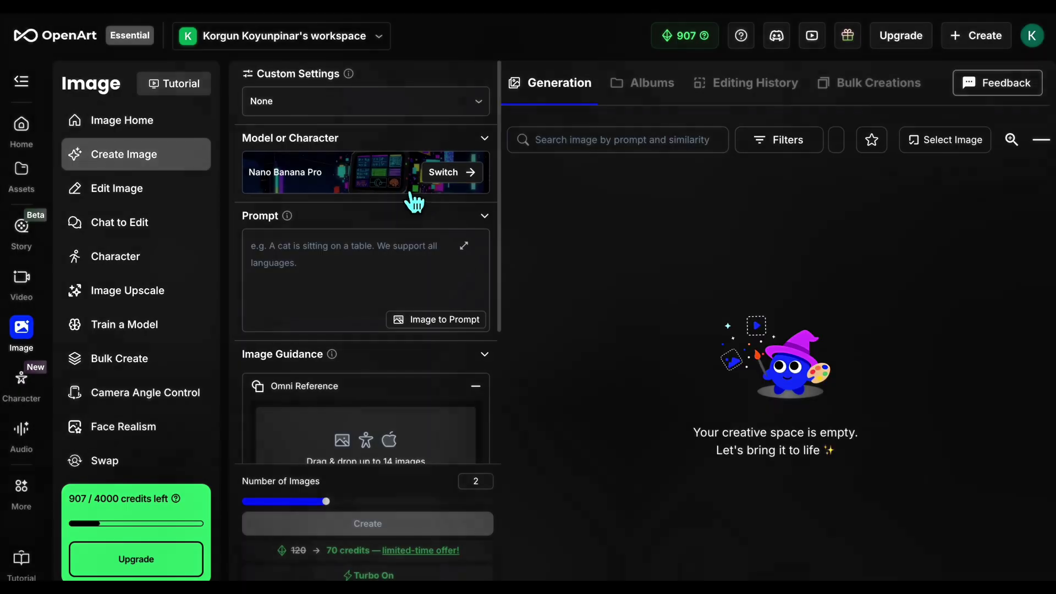
Step: Open OpenArt's full model list and scroll through the Public Models grid
left_click(443, 184)
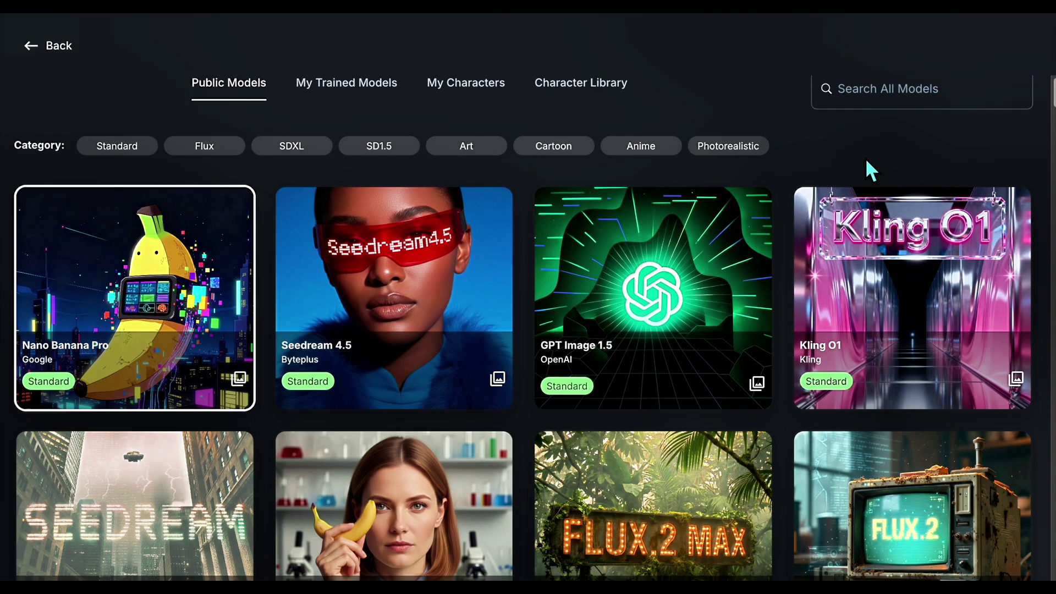
scroll(867, 165, "down", 2)
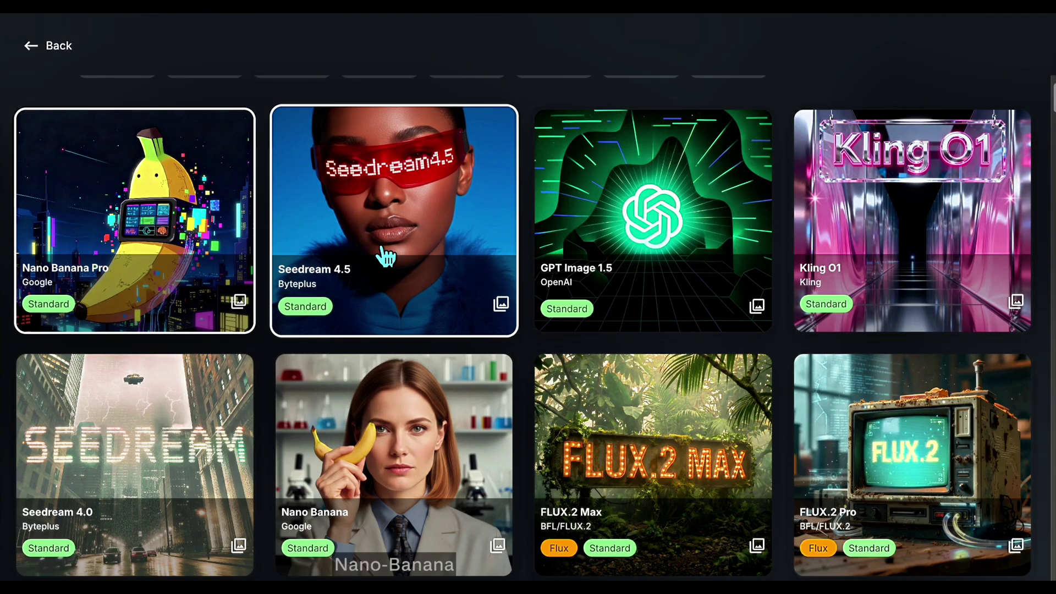
scroll(390, 242, "down", 1)
scroll(427, 189, "up", 1)
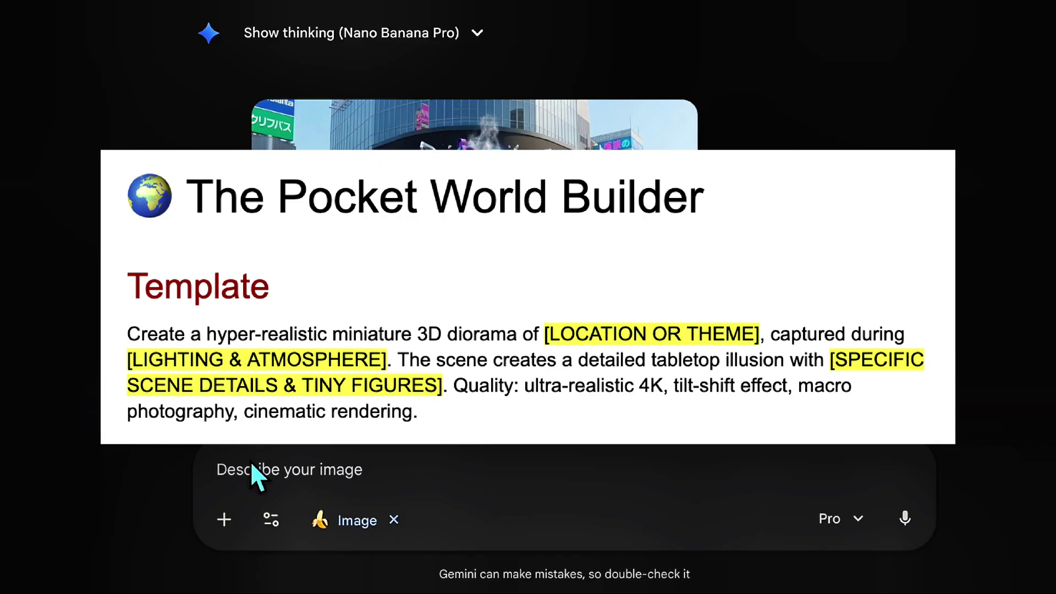
Step: Fill the diorama template with Westminster Bridge and Big Ben, rainy evening, buses and cabs, and send
type("Create a hyper-realistic miniature 3D diorama of [LOCATION OR THEME], captured during [LIGHTING & ATMOSPHERE]. The scene creates a detailed tabletop illusion with [SPECIFIC SCENE DETAILS & TINY FIGURES]. Quality: ultra-realistic 4K, tilt-shift effect, macro photography, cinematic rendering.")
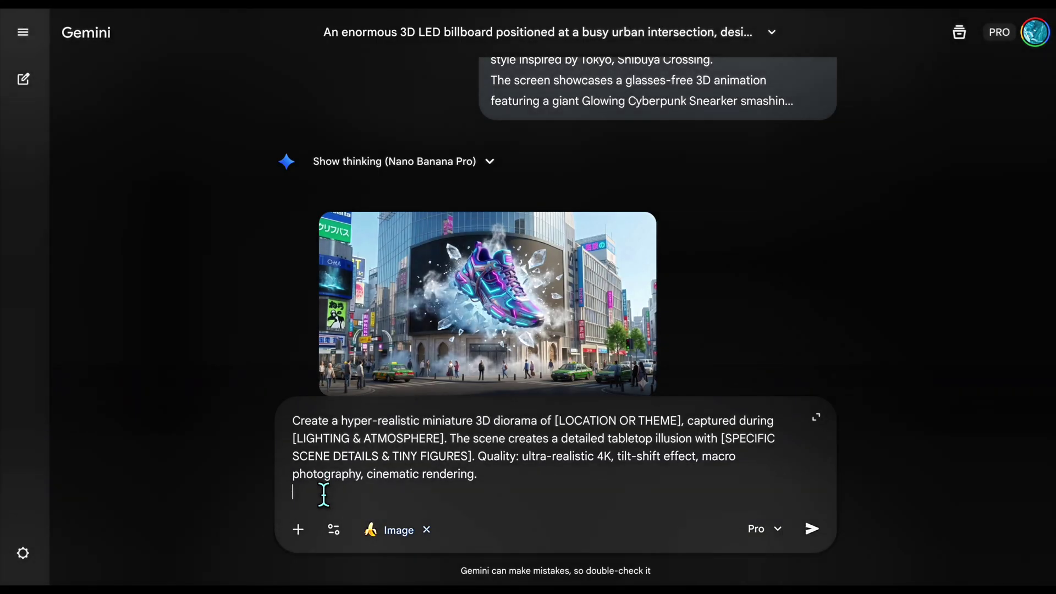
left_click_drag(559, 420, 667, 420)
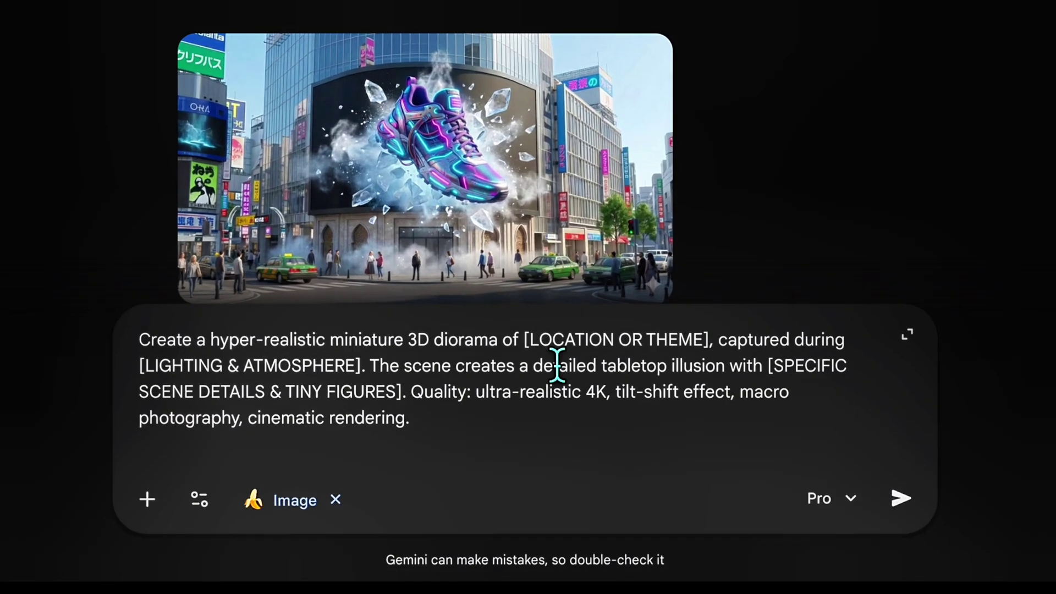
type("Westminister Bridge and ")
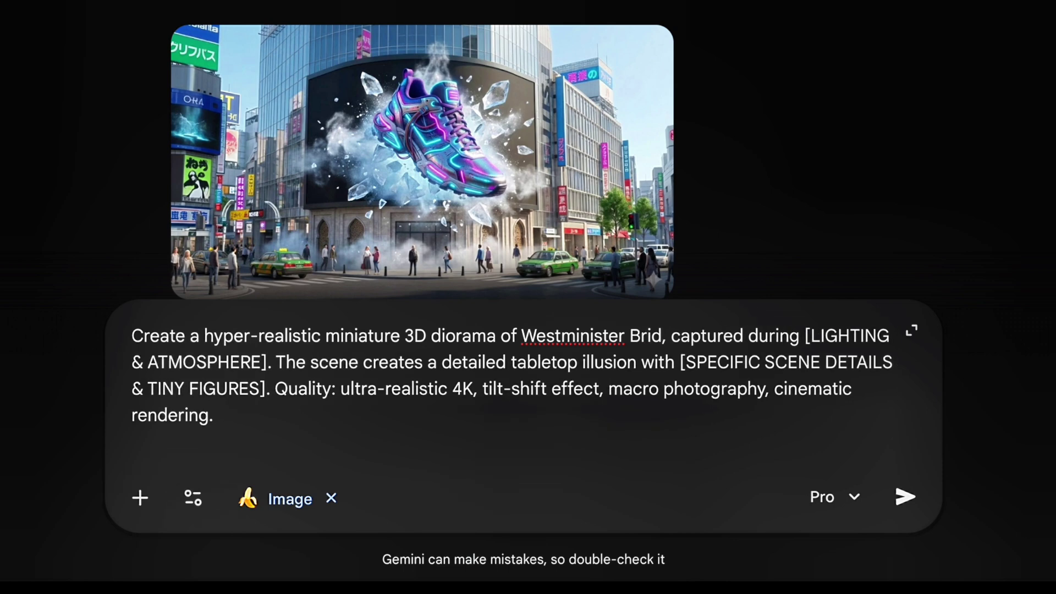
type("Big Ben, London,")
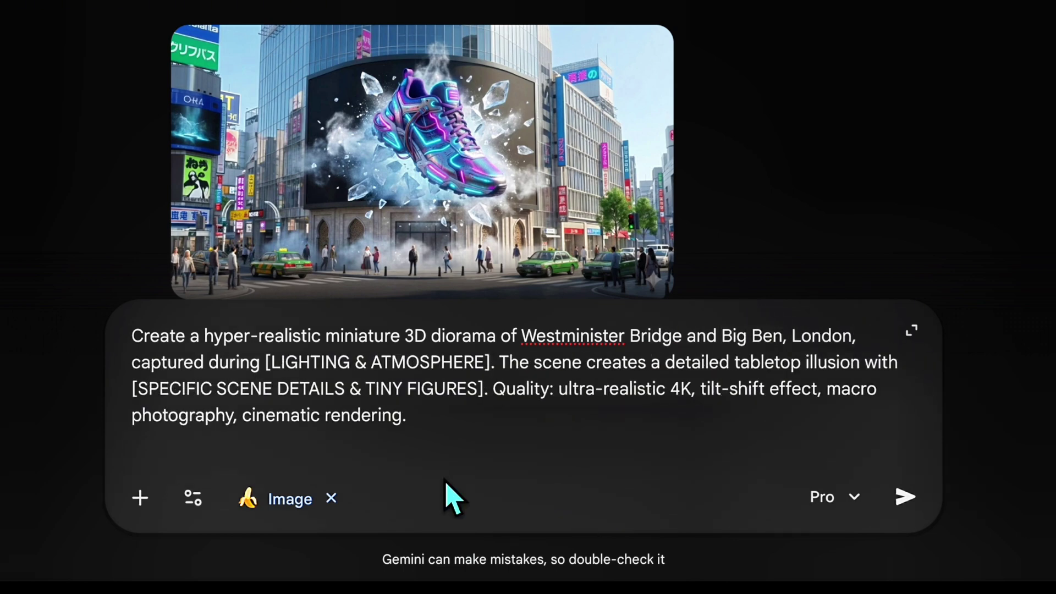
left_click(593, 335)
key("BackSpace")
left_click(491, 363, "shift")
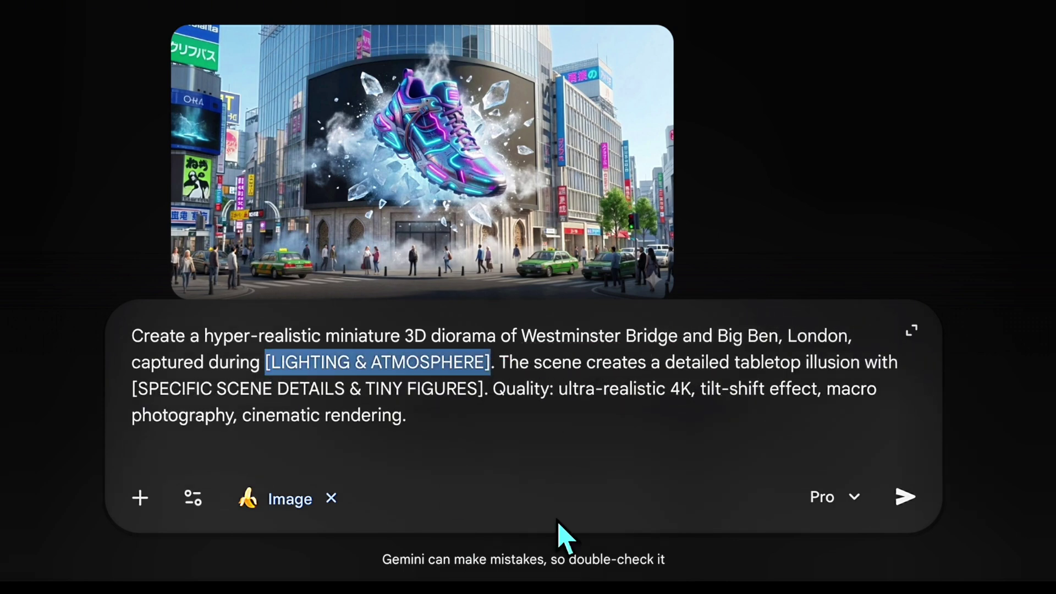
type("rainy evening")
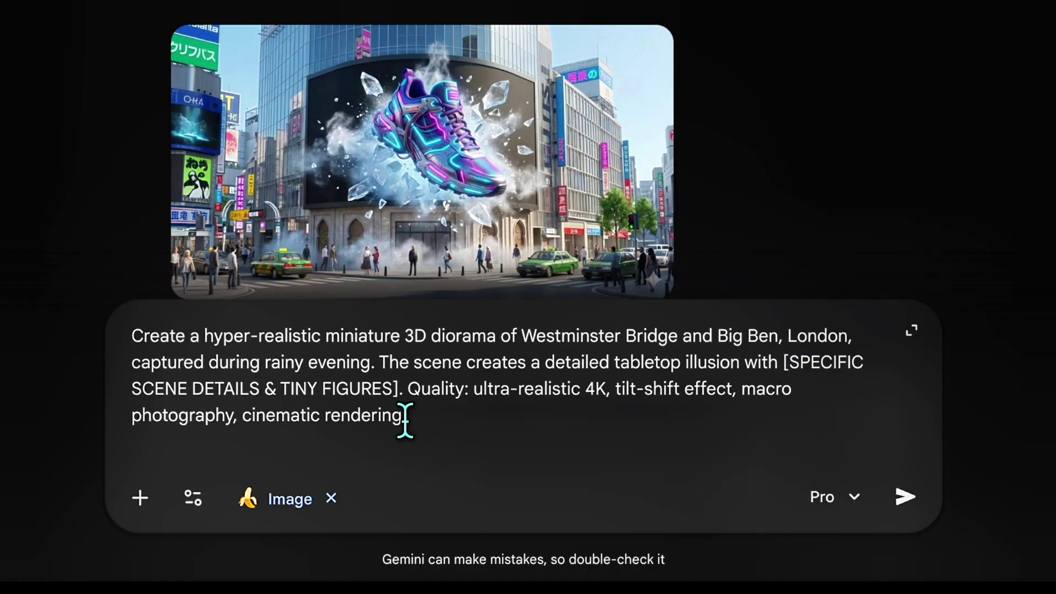
left_click(399, 389, "shift")
type("iconic red double-decker buses, ")
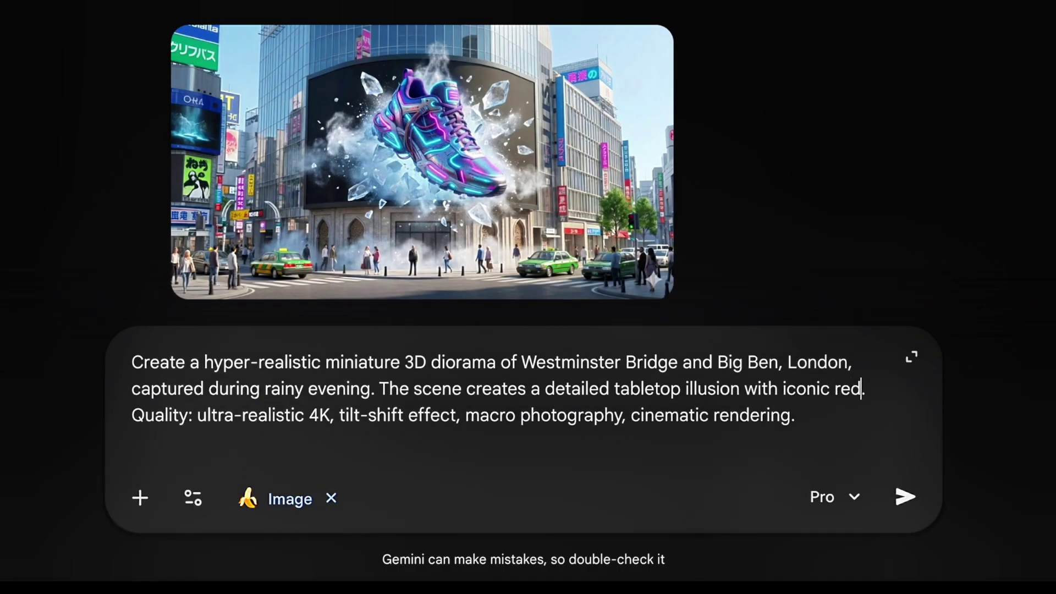
type("shiny black cabs")
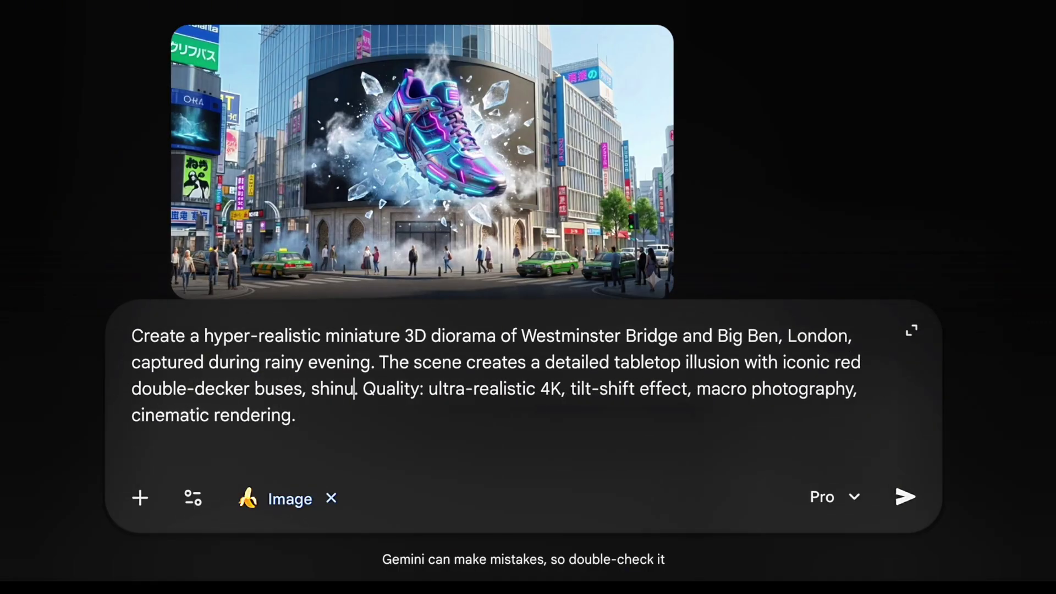
type(" and miniature pedestrians holding umbreal")
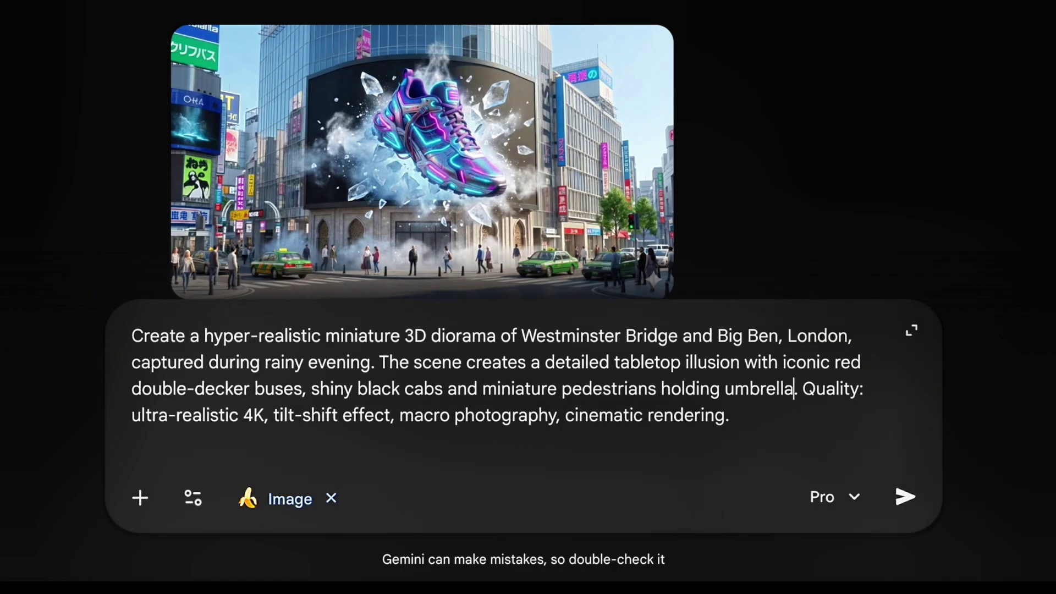
left_click(905, 497)
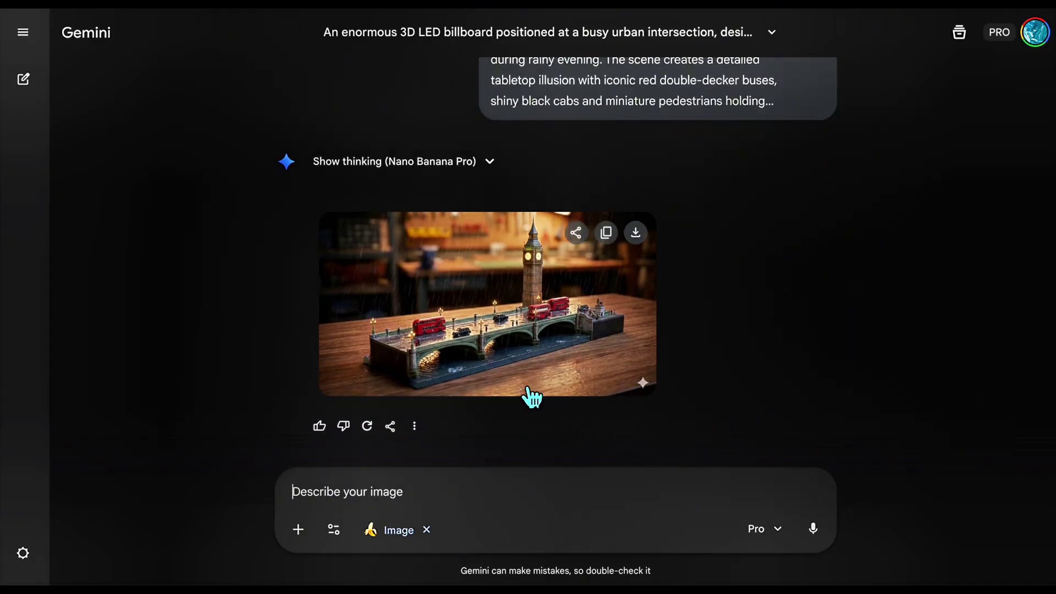
Step: View the London diorama full-screen, then return to the chat and paste the blank diorama template
left_click(508, 333)
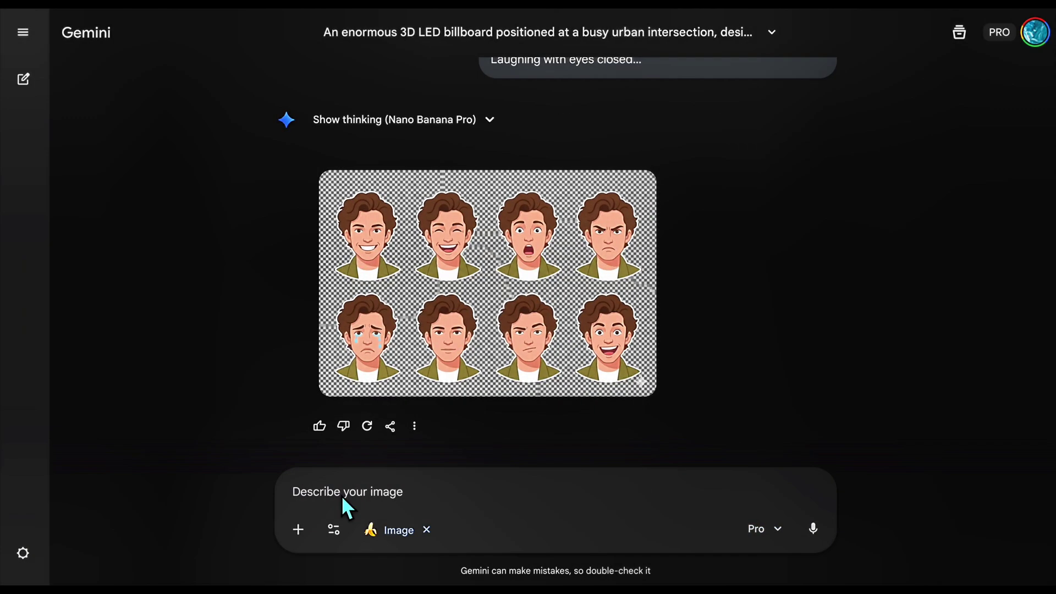
left_click(342, 498)
type("Create a hyper-realistic miniature 3D diorama of [LOCATION OR THEME], captured during [LIGHTING & ATMOSPHERE]. The scene creates a detailed tabletop illusion with [SPECIFIC SCENE DETAILS & TINY FIGURES]. Quality: ultra-realistic 4K, tilt-shift effect, macro photography, cinematic rendering.")
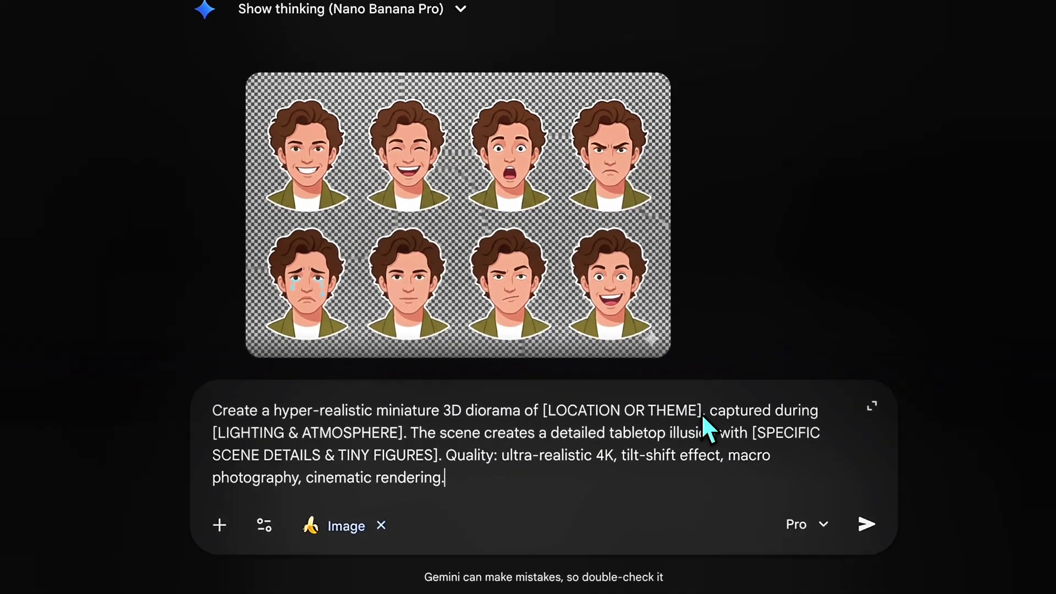
Step: Fill the placeholders with Mars Rover, orange haze and tire tracks, send, and view the result
left_click(683, 439)
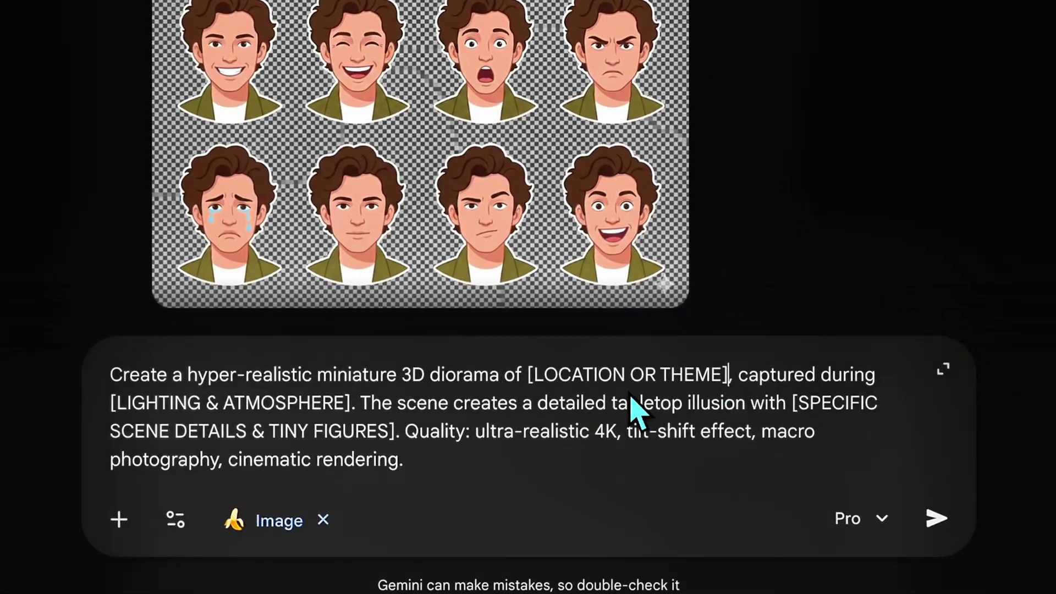
left_click(533, 379, "shift")
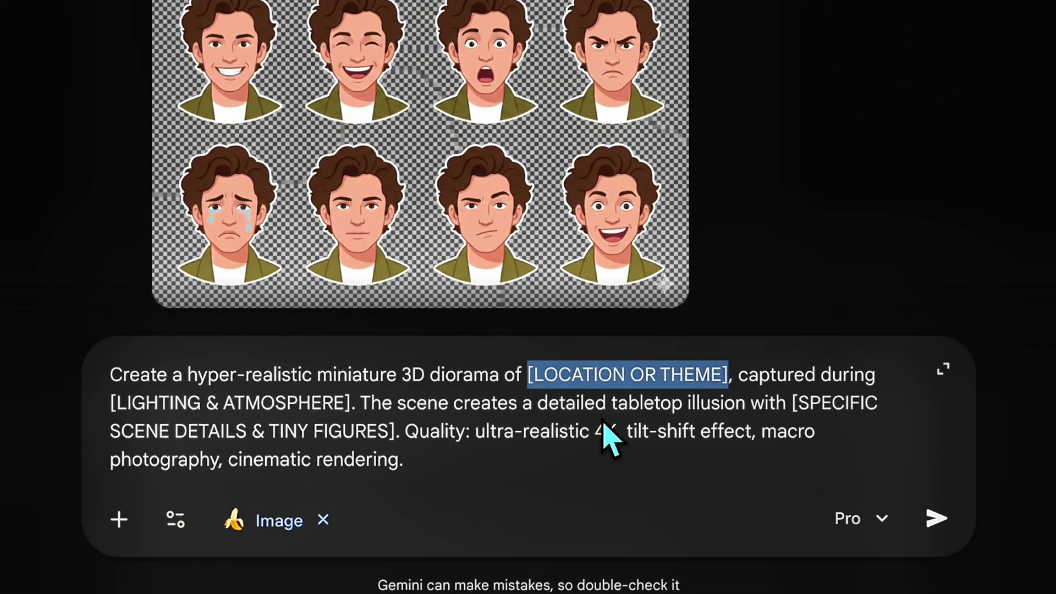
type("Mars Rover")
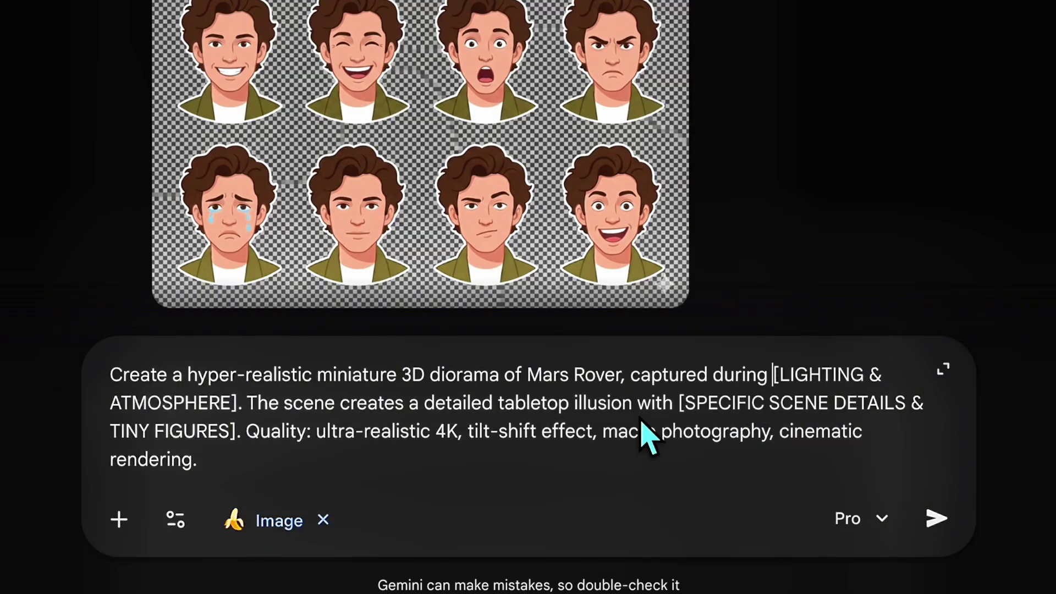
left_click(240, 406, "shift")
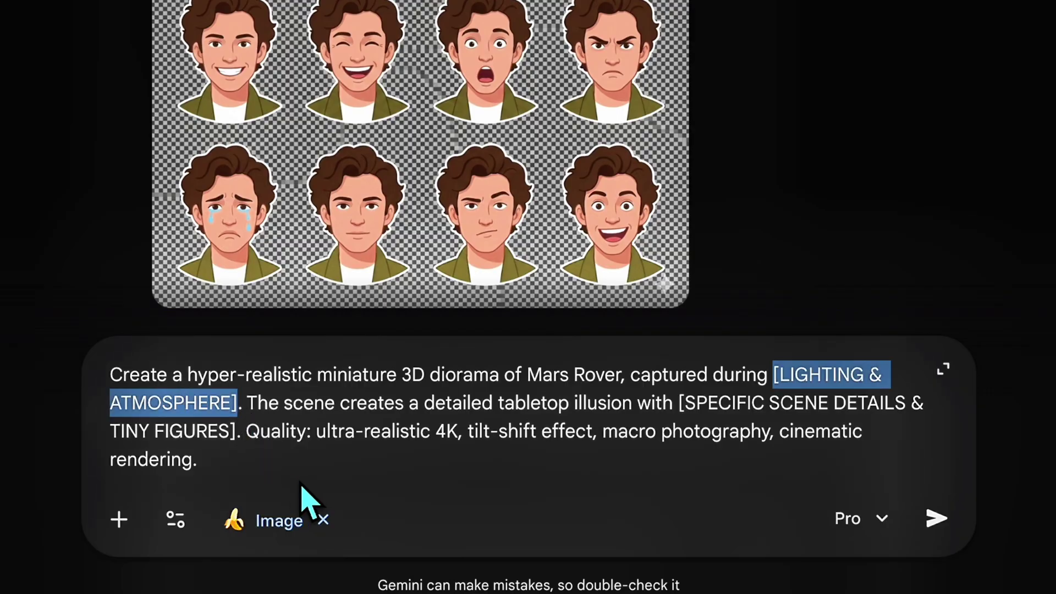
type("Orange Haze")
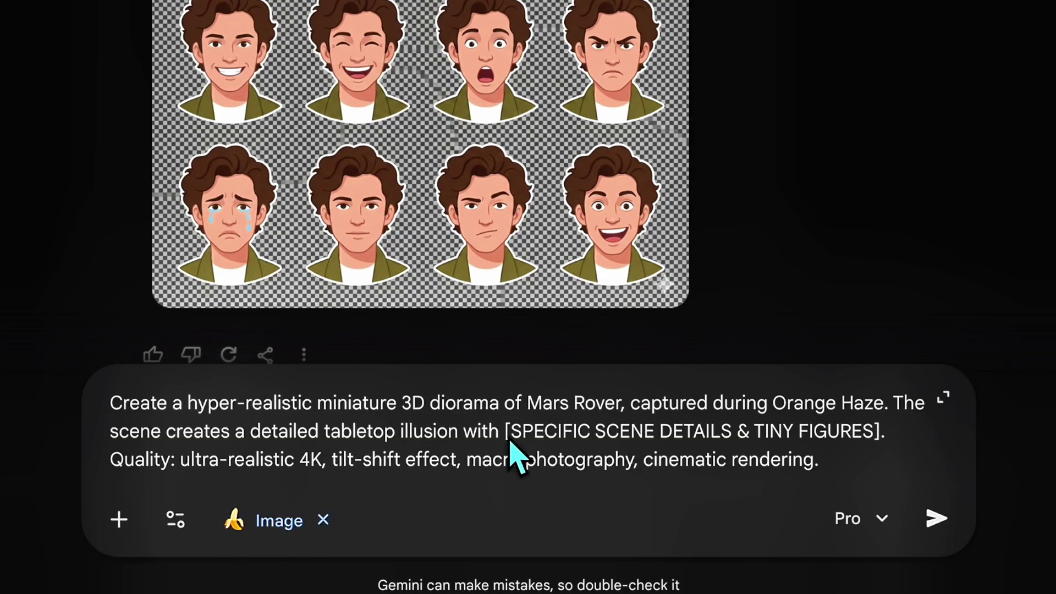
left_click(888, 446, "shift")
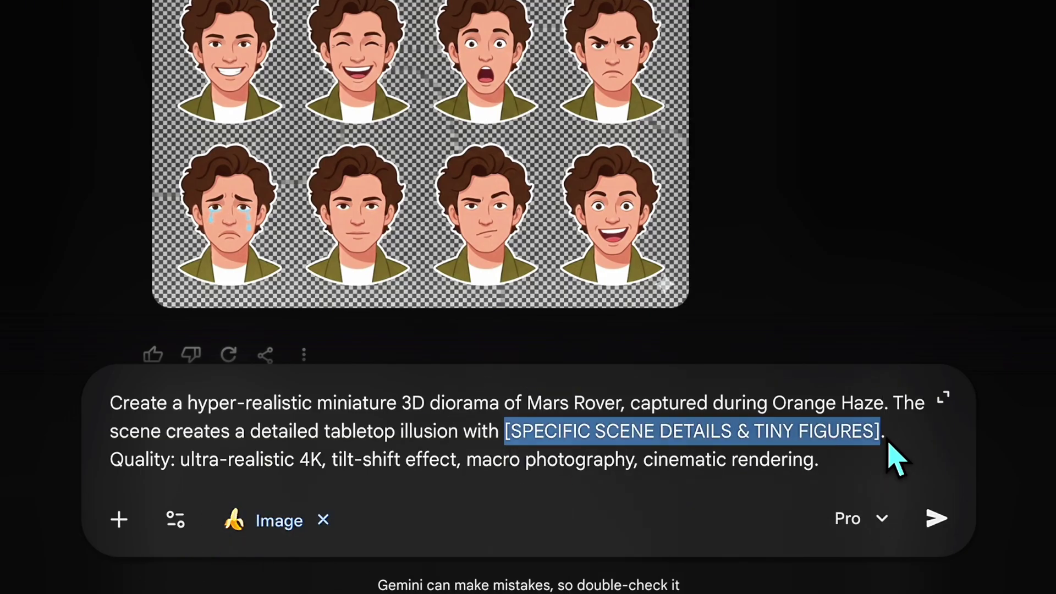
type("ire tracks")
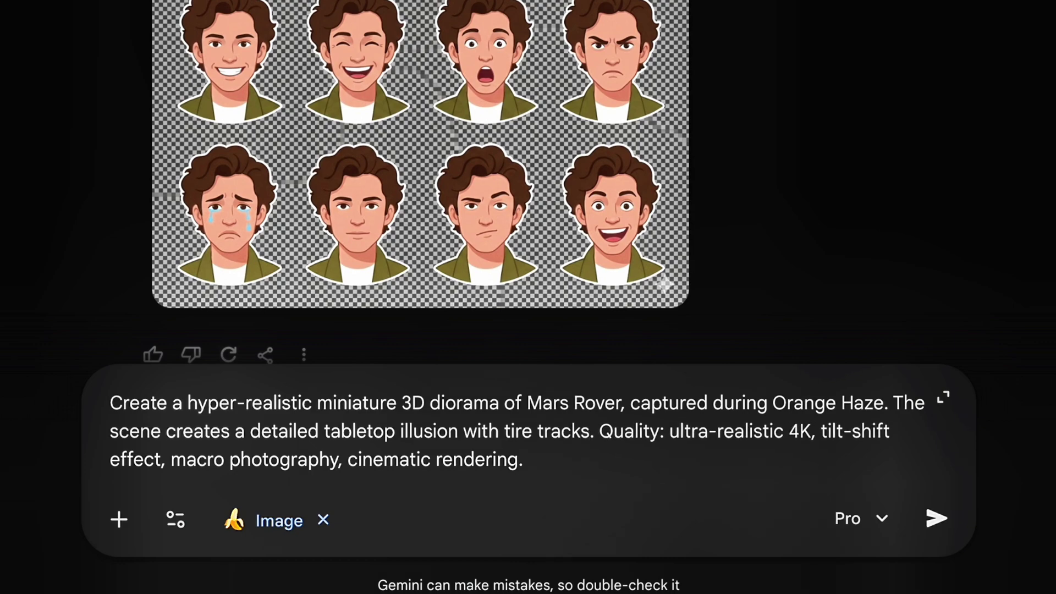
left_click(936, 518)
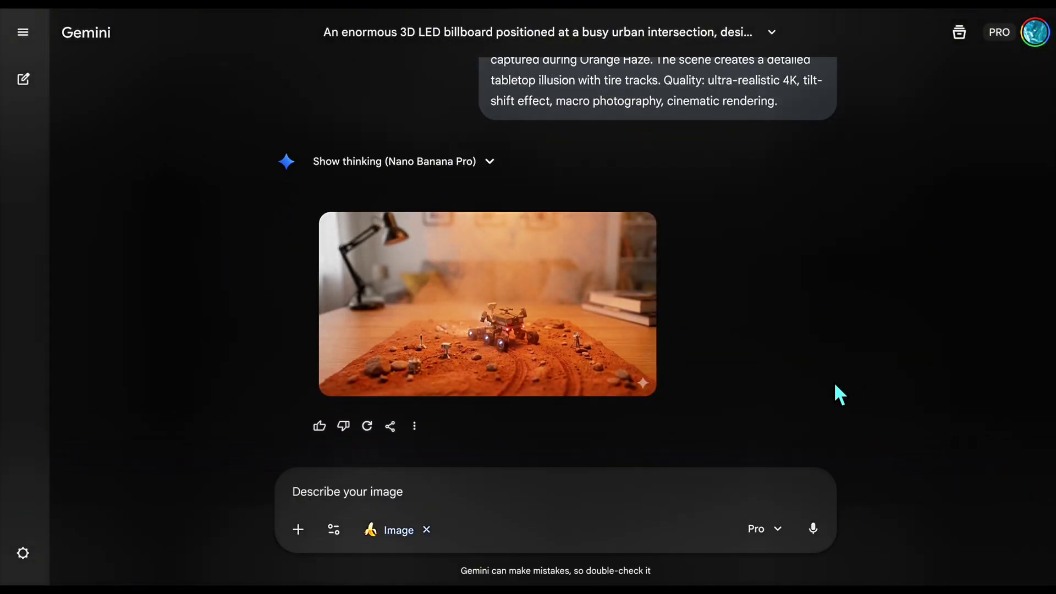
left_click(551, 324)
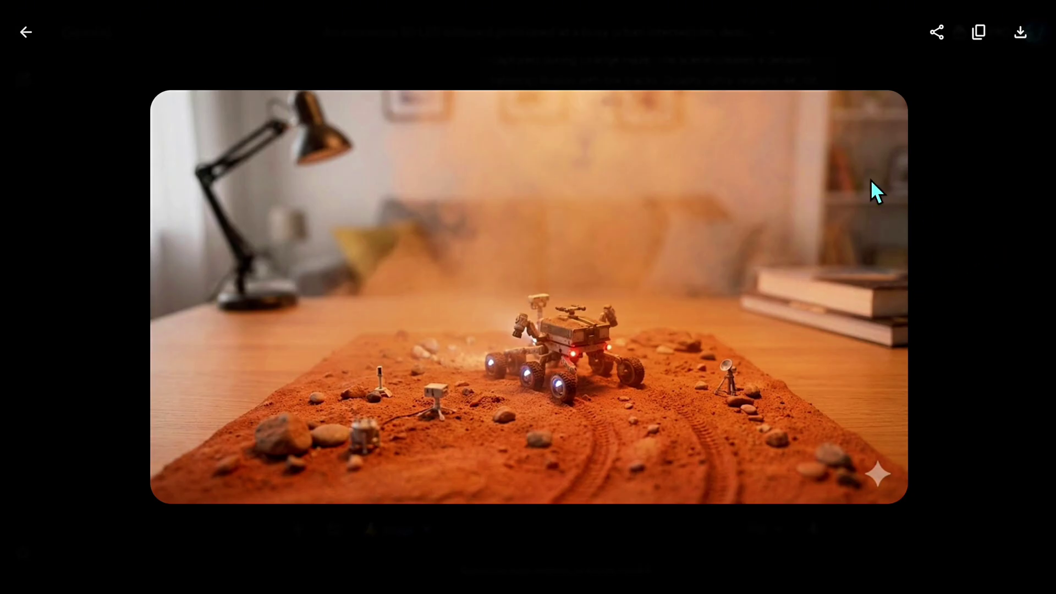
Step: Attach the photo of the woman in yellow from Downloads to the prompt
left_click(30, 34)
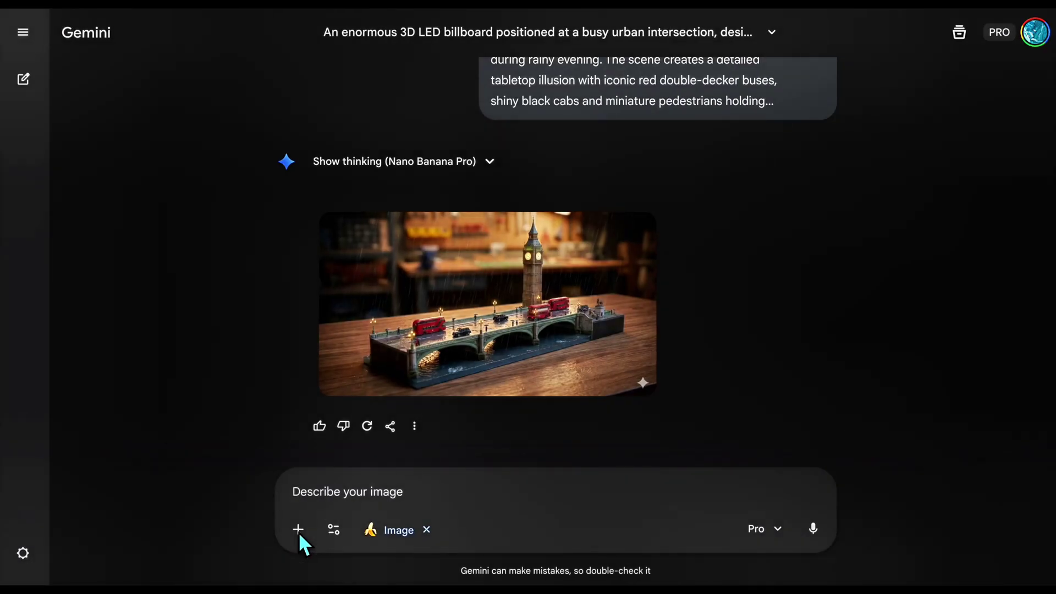
left_click(298, 529)
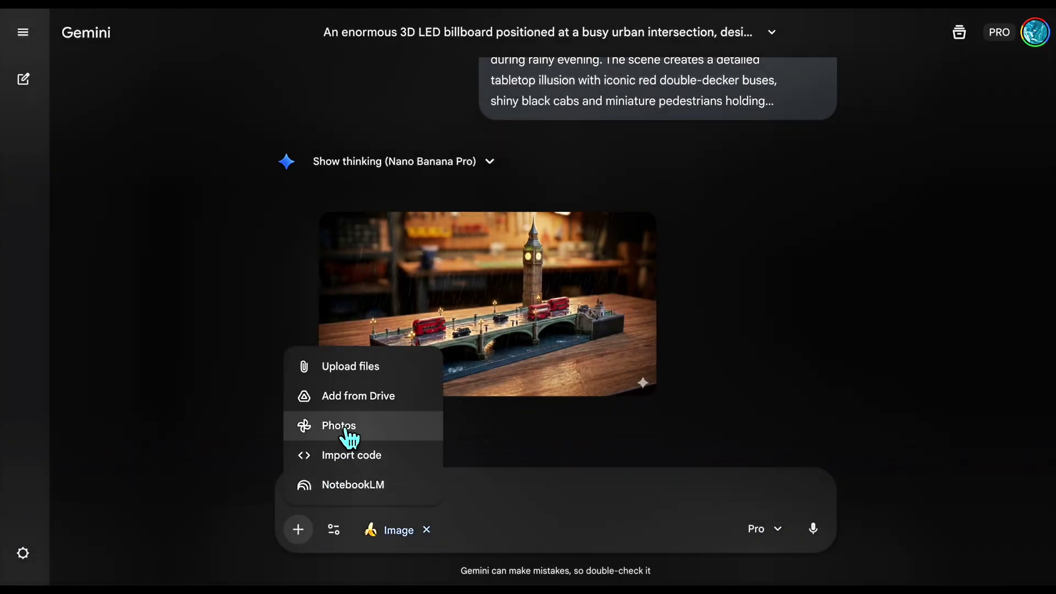
left_click(352, 366)
double_click(434, 326)
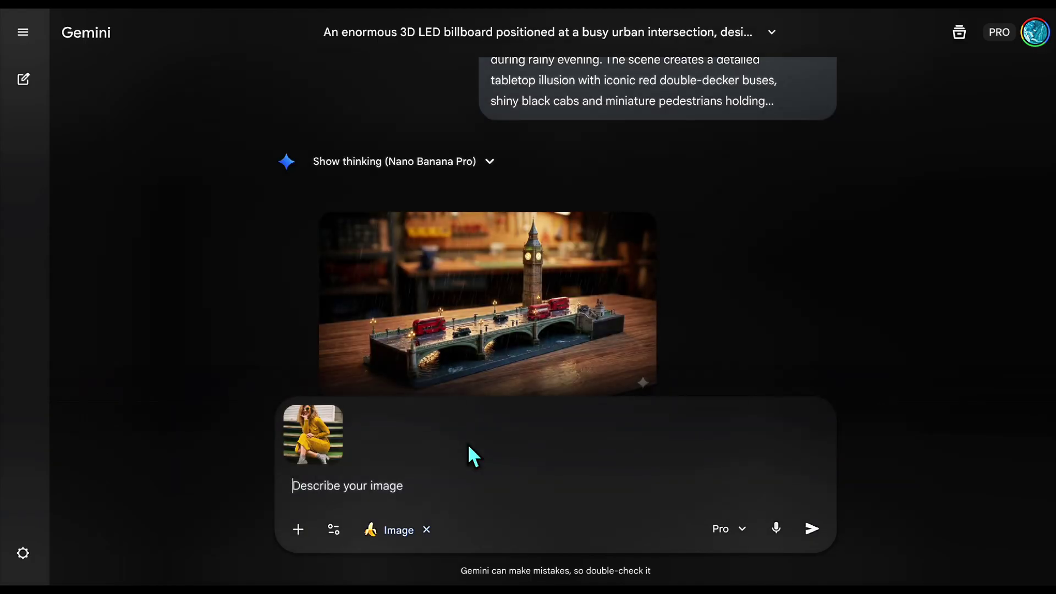
Step: Send the fashion callout prompt with the attached photo
type("Transform the fashion model into a canvas-style painted artwork with a refined, editorial look. Preserve facial features and proportions while applying soft brush strokes and subtle canvas texture. Add clean callouts with thin lines or arrows that label and explain each outfit element (top, bottoms, shoes, accessories) using modern typography. Use soft studio lighting, a neutral canvas background, and an elegant magazine-style composition with balanced negative space. Output: ultra-high-resolution, print-ready canvas artwork.")
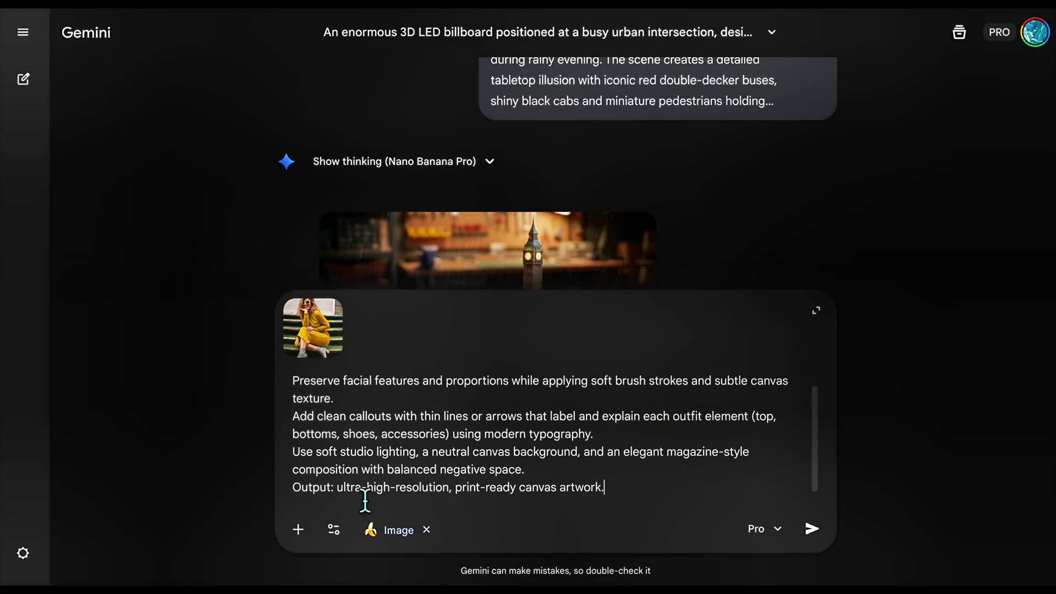
scroll(814, 418, "up", 1)
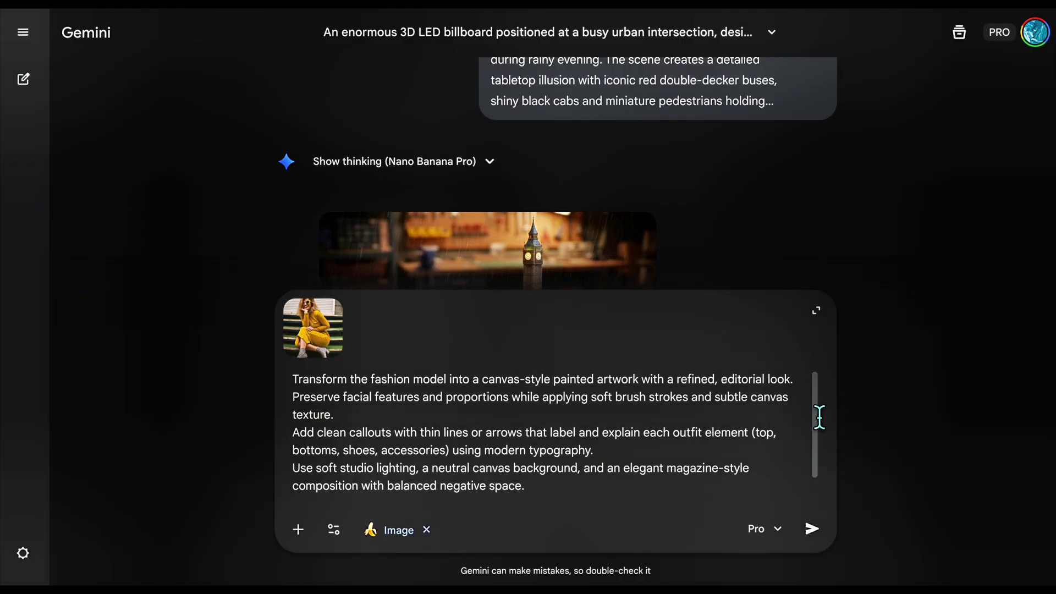
scroll(818, 426, "down", 1)
left_click(812, 528)
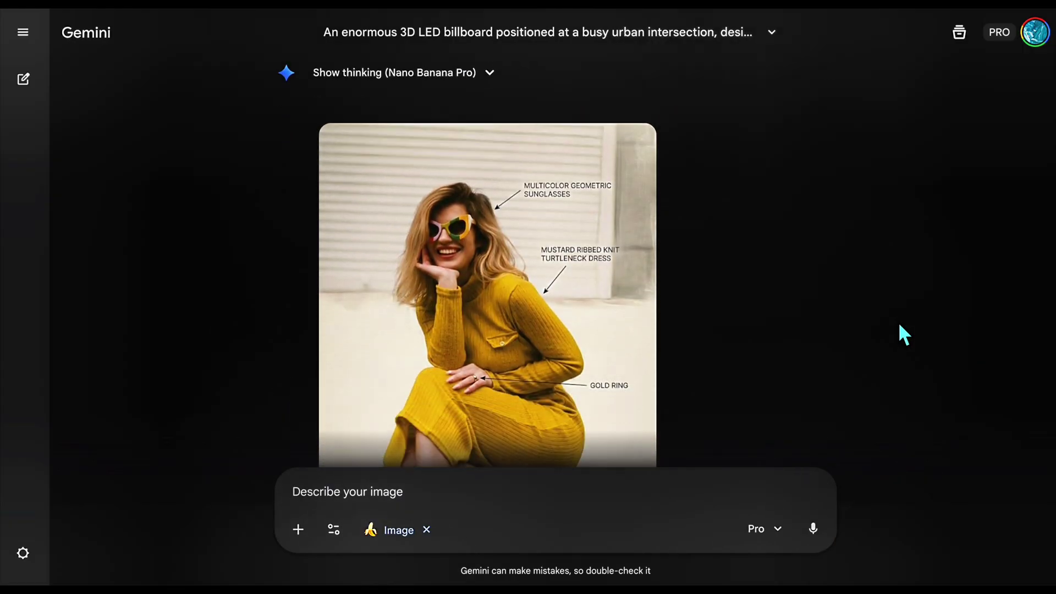
Step: View the fashion artwork full-screen, then upload the wristwatch photo to a new chat
left_click(589, 272)
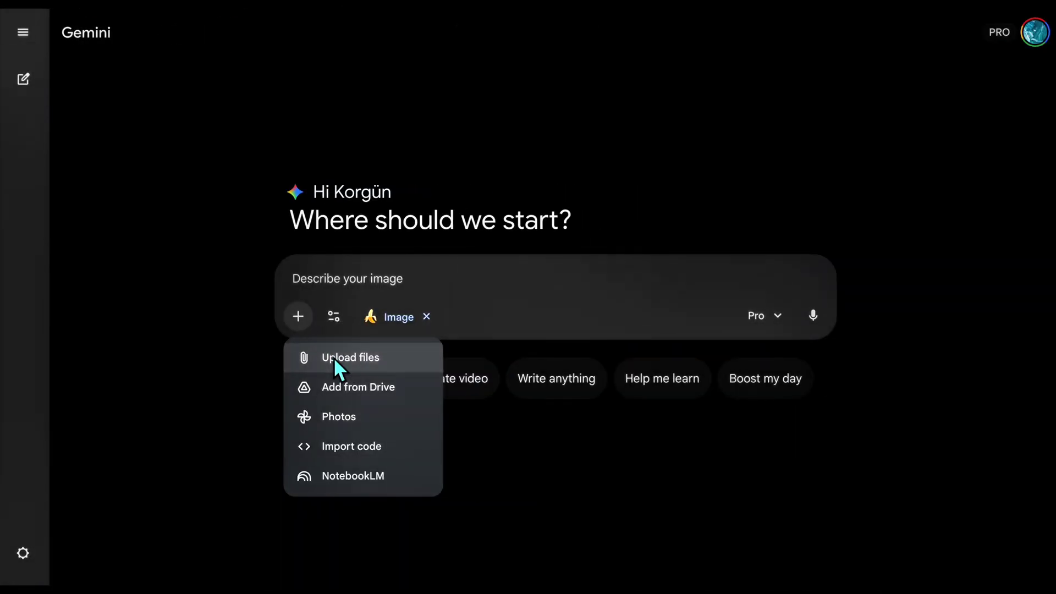
left_click(337, 359)
double_click(423, 84)
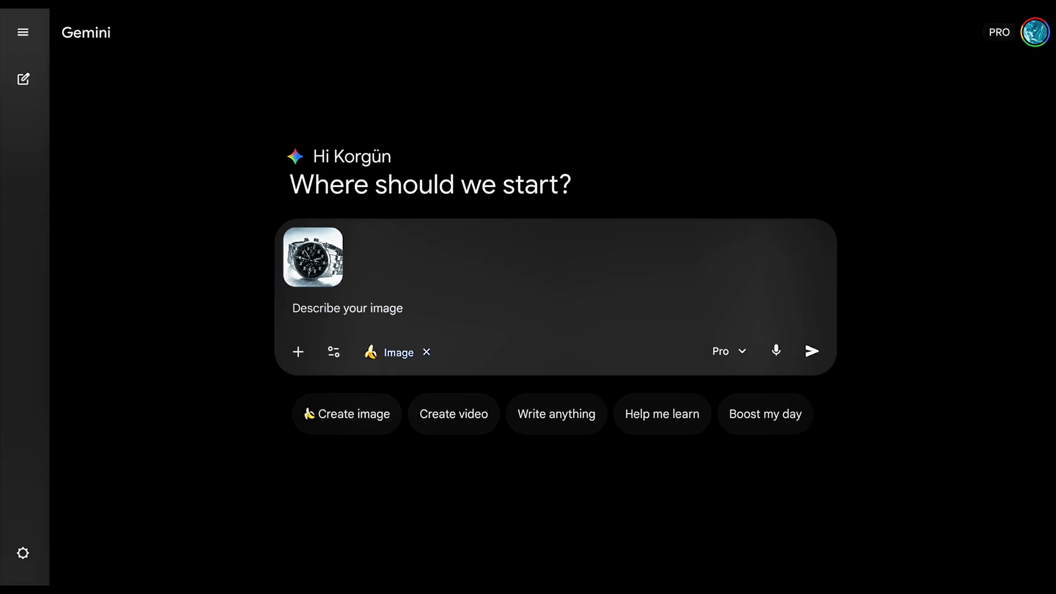
Step: Send the callout prompt ending 'with dark marble and serif font' and view the watch artwork
left_click(314, 321)
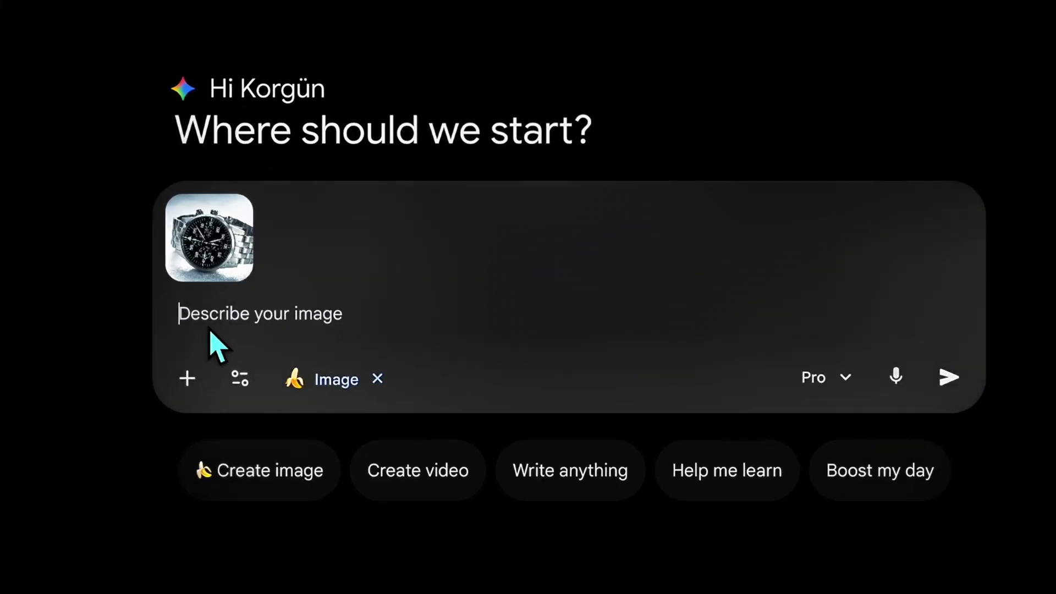
type("Preserve facial features and proportions while applying soft brush strokes and subtle canvas texture. Add clean callouts with thin lines or arrows that label and explain each outfit element (top, bottoms, shoes, accessories) using modern typography. Use soft studio lighting, a neutral canvas background, and an elegant magazine-style composition with balanced negative space. Output: ultra-high-resolution, print-ready canvas artwork.")
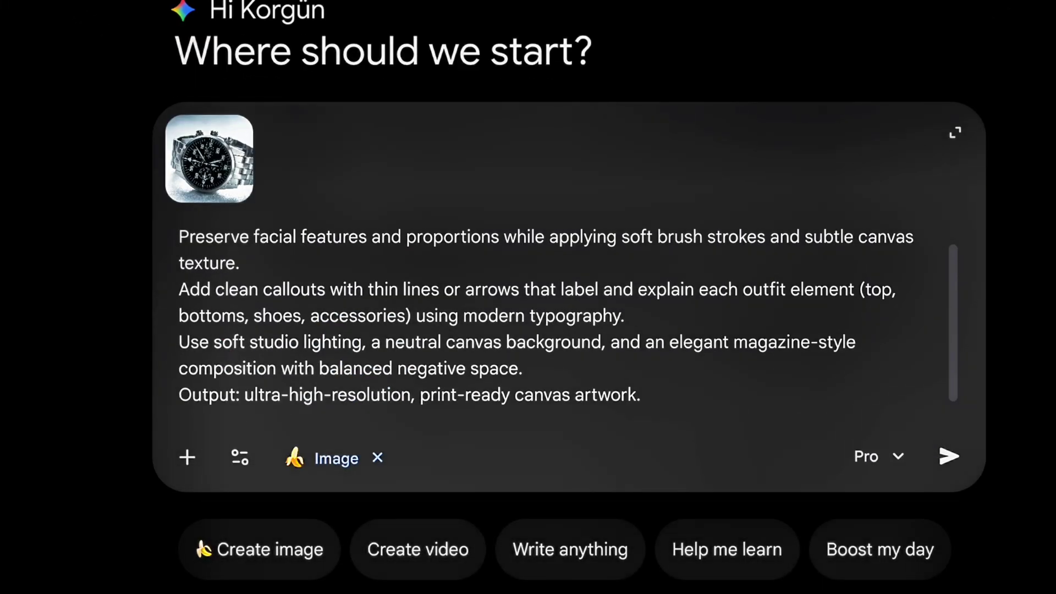
left_click(644, 318)
key("BackSpace")
type("with dark b")
type("arble and serif font.")
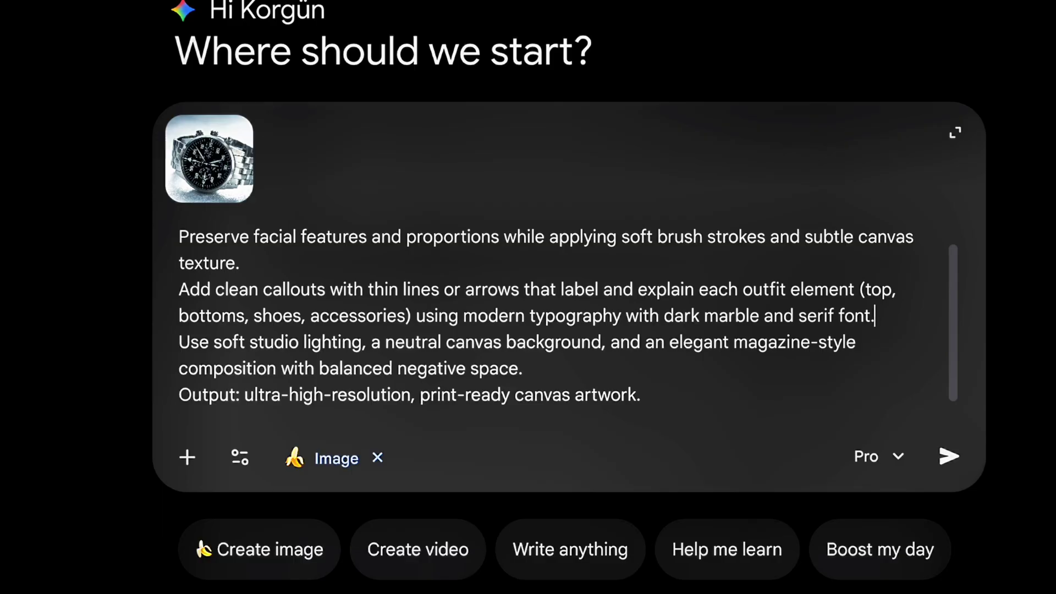
left_click(949, 456)
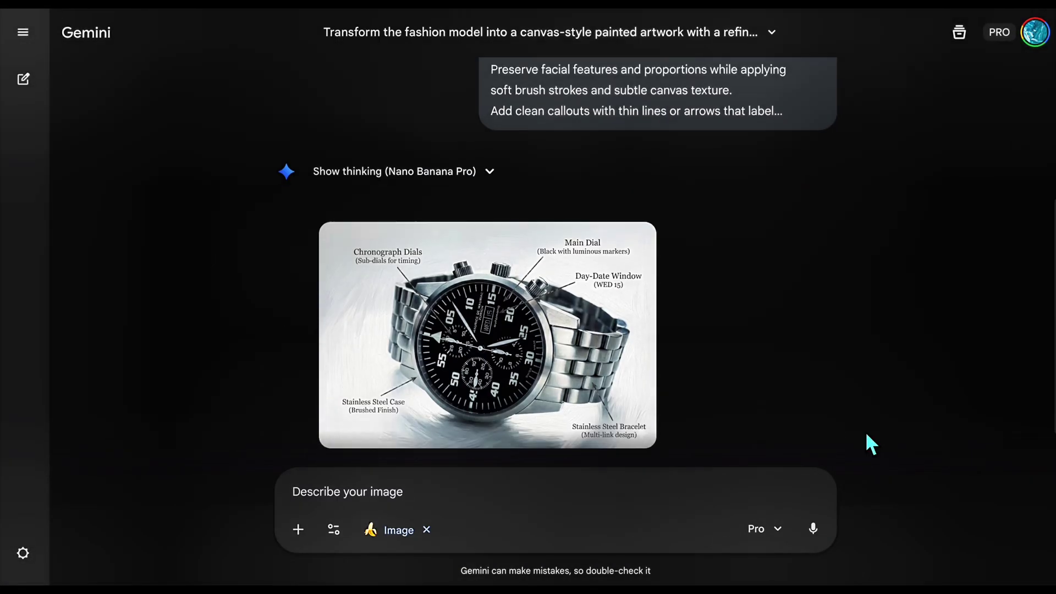
left_click(499, 289)
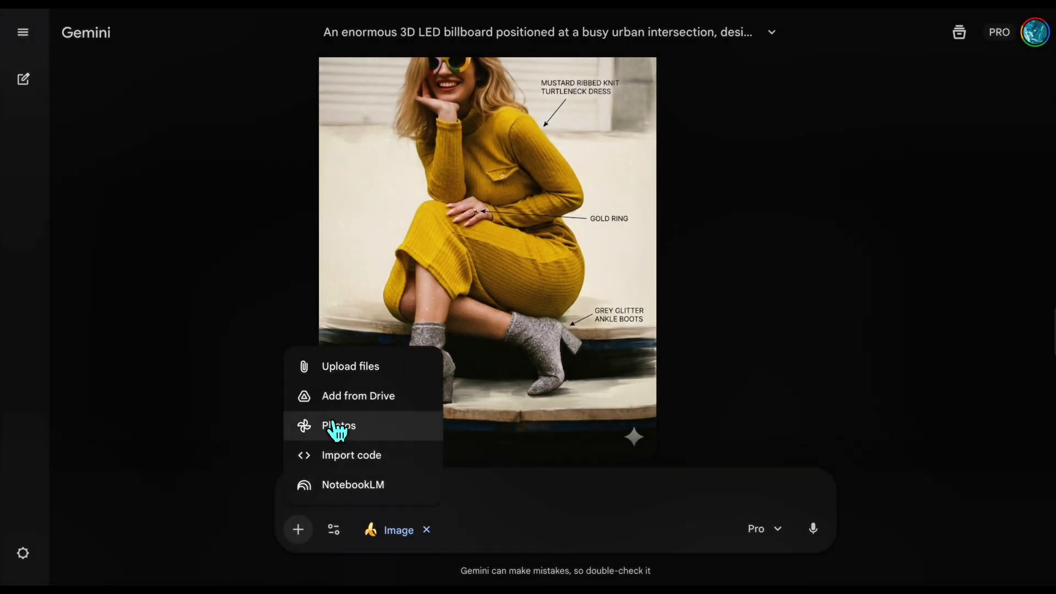
Step: Attach the pink-background photo, send the 3x3 hairstyle-grid prompt, and enlarge the resulting grid
left_click(342, 368)
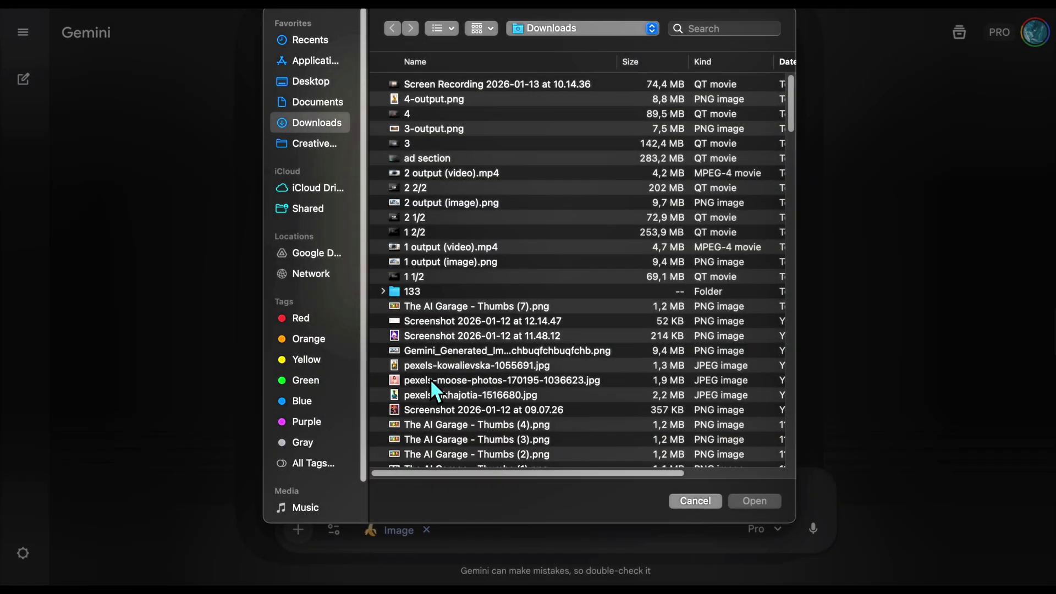
double_click(420, 455)
left_click(354, 486)
key("ctrl+v")
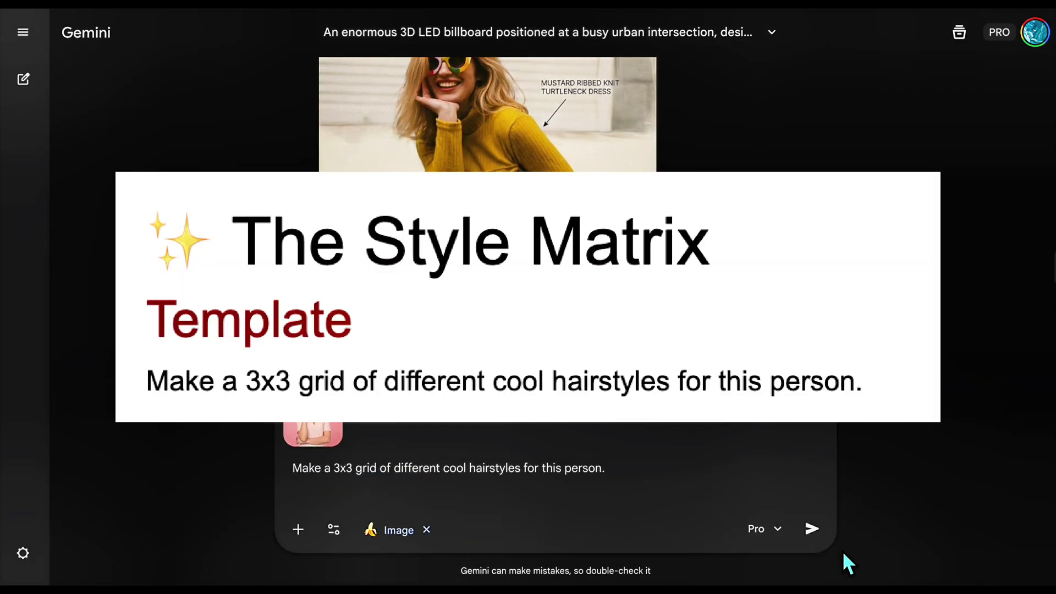
left_click(814, 529)
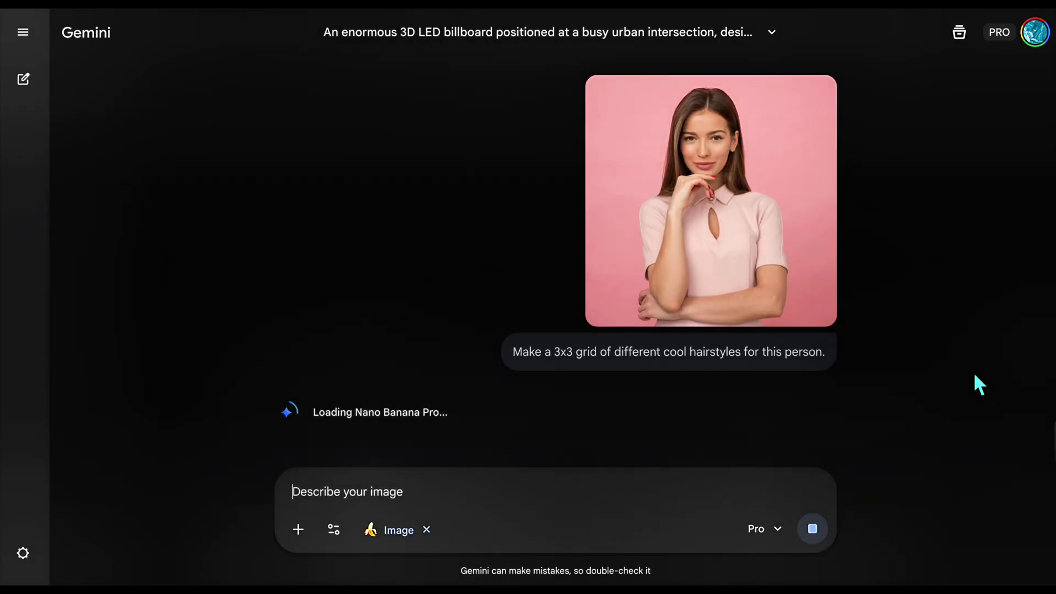
left_click(503, 233)
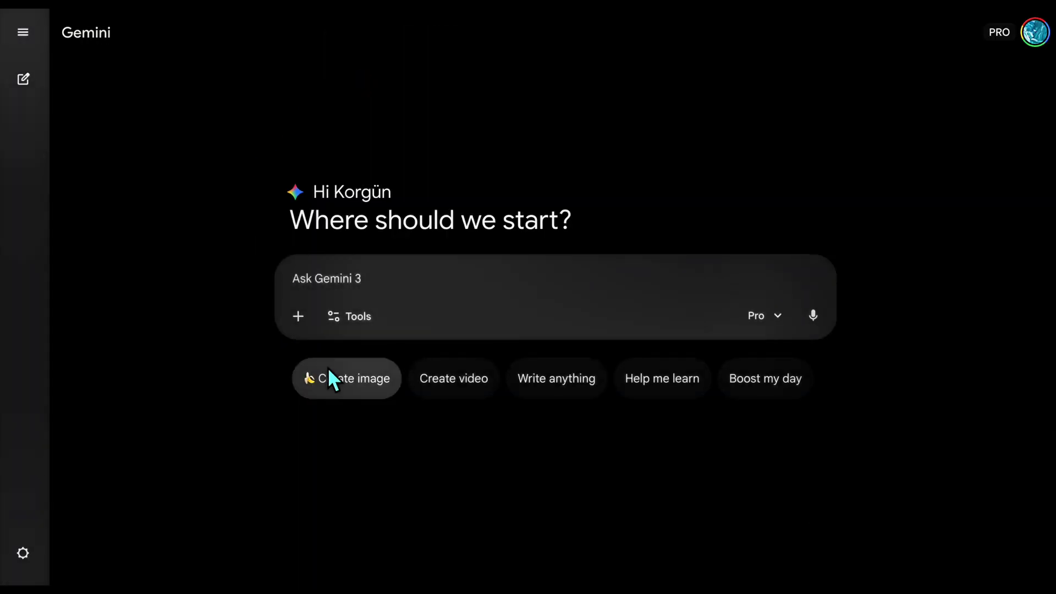
Step: In a new image chat, attach the man's photo and paste the hairstyle-grid prompt
left_click(330, 377)
left_click(298, 316)
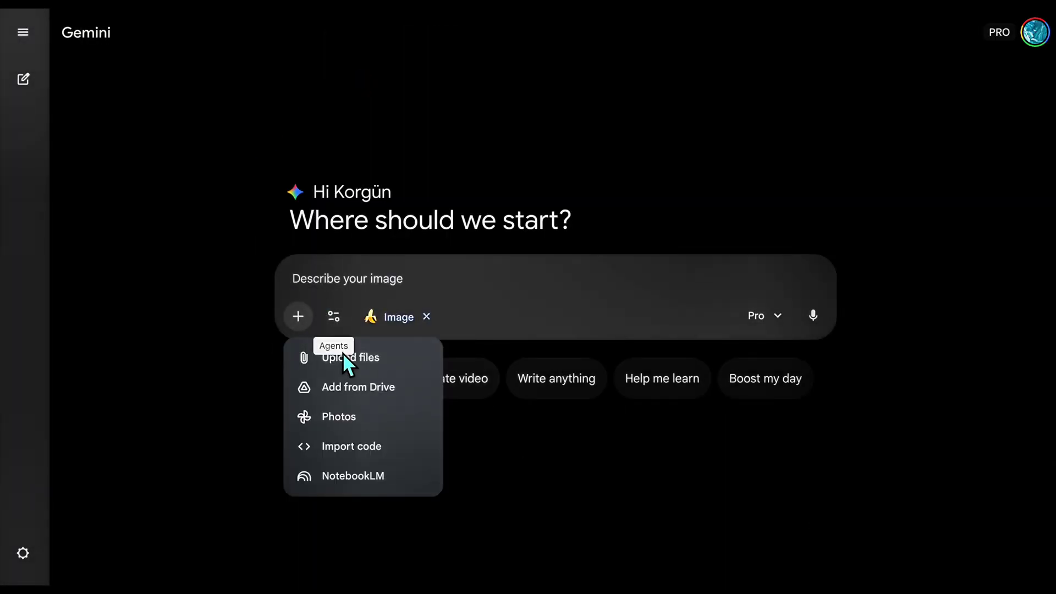
left_click(358, 358)
double_click(448, 86)
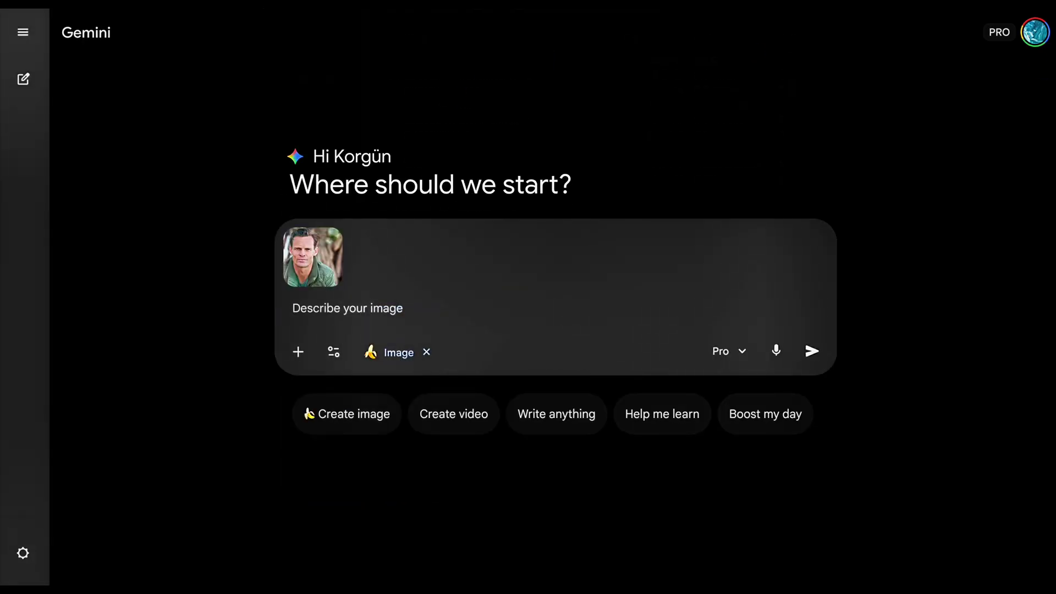
left_click(332, 315)
type("Make a 3x3 grid of different cool hairstyles for this person.")
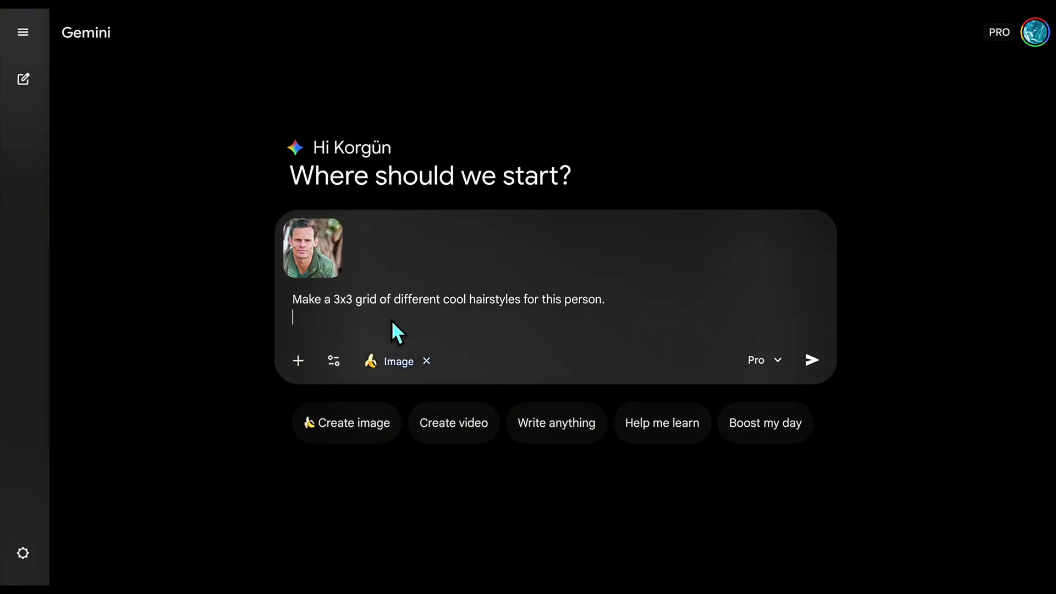
Step: Reword the prompt to 'beard styles like stubble and fullbeard', send it, and enlarge the grid
double_click(477, 300)
type("beard style")
type("s")
key("End")
key("BackSpace")
type("like stubble and fullbeard")
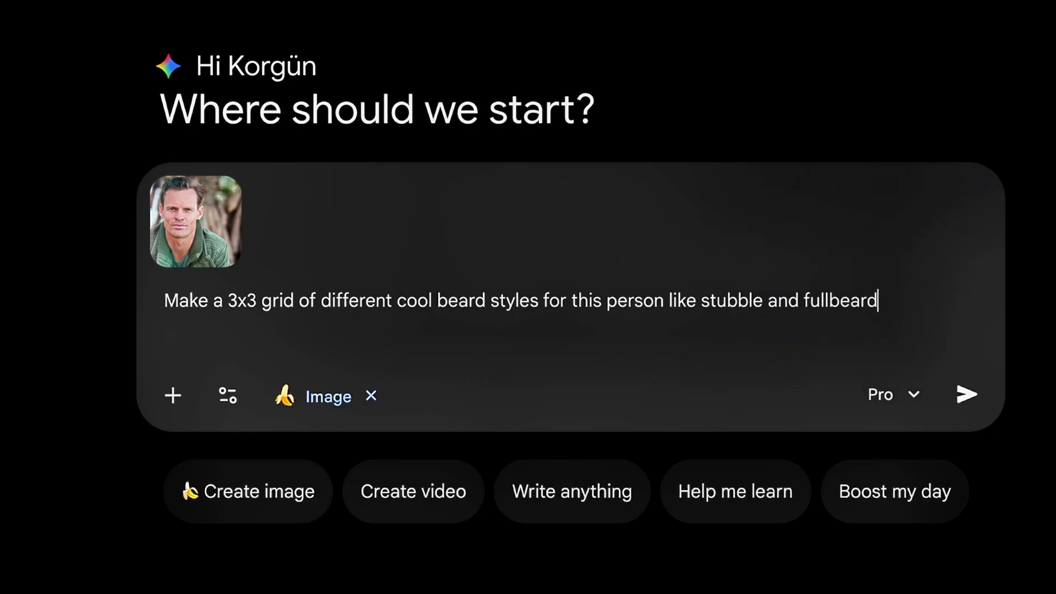
key("Left")
key("Left")
key("End")
type(".")
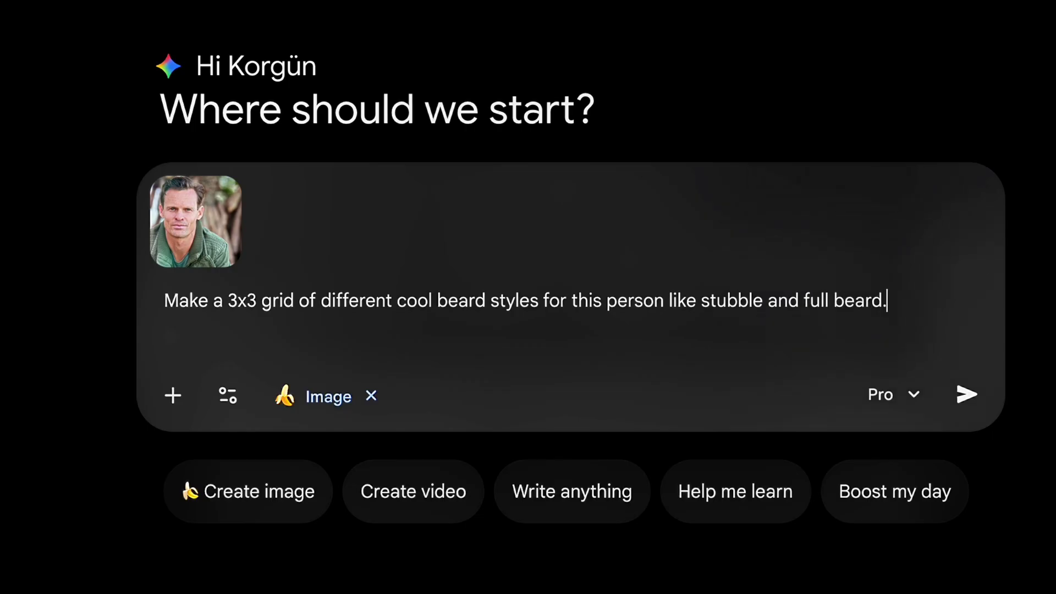
left_click(977, 397)
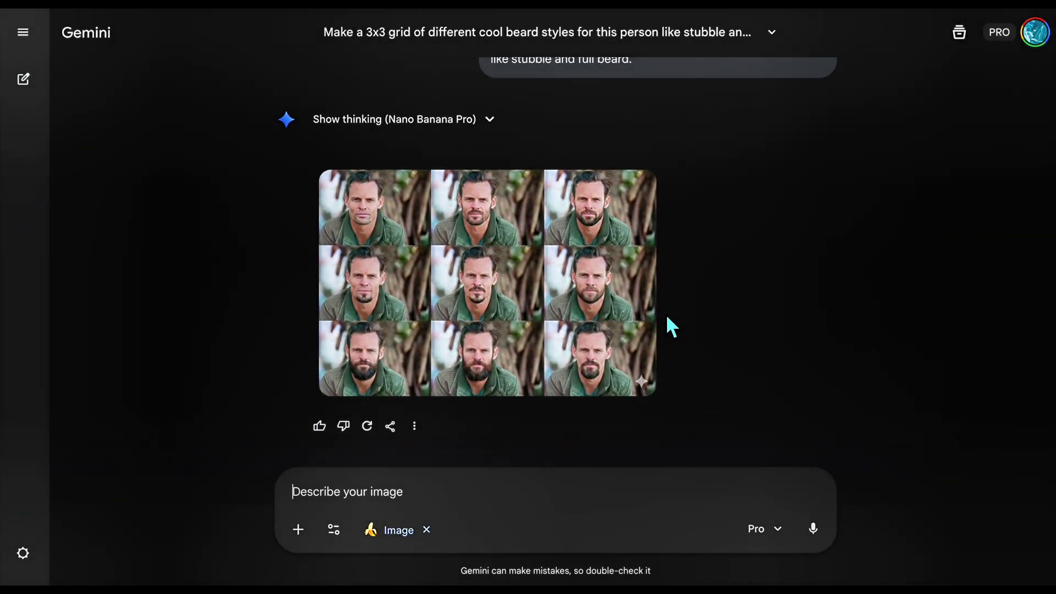
left_click(537, 291)
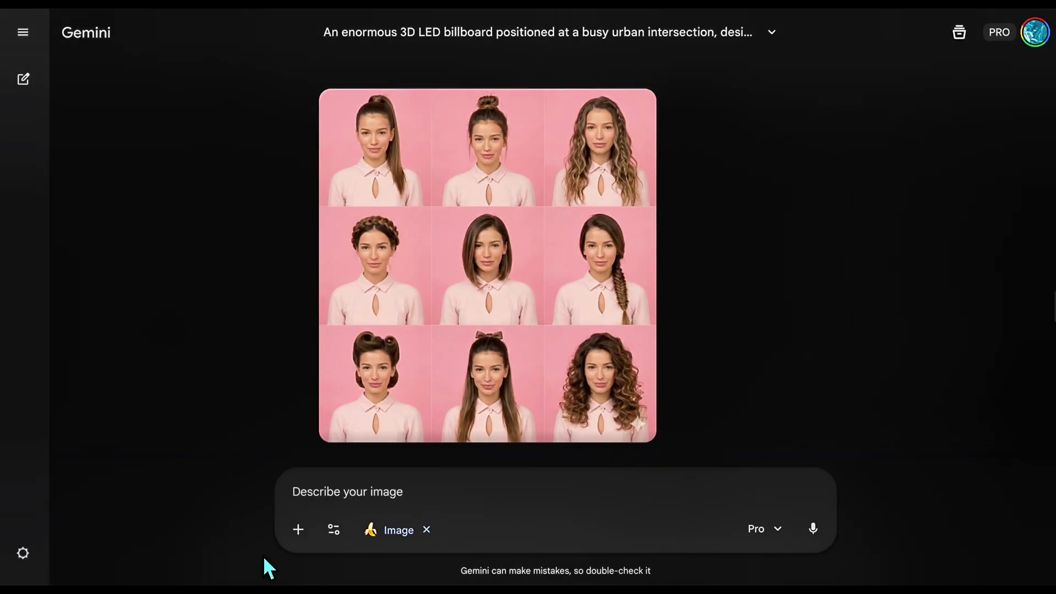
Step: Attach the blonde woman's photo and send the retro 'ROME – 1975' travel poster prompt
left_click(299, 530)
left_click(359, 365)
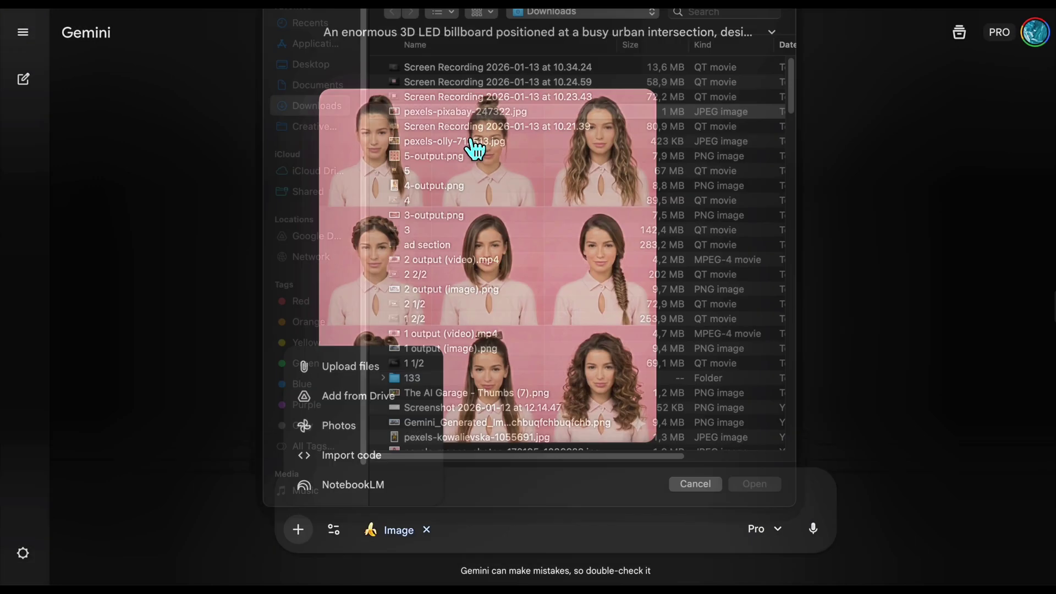
double_click(462, 158)
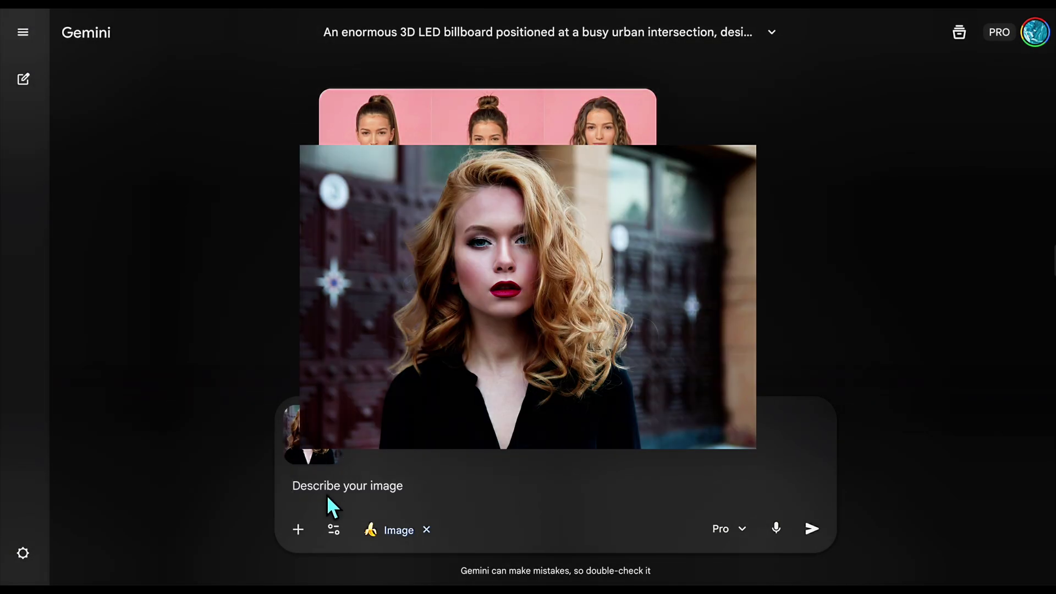
type("Transform uploaded image into a 1970s-style vintage travel movie poster set in Rome. Visual style: hand-painted illustration aesthetic with a warm, softly faded color palette, gentle film grain, and bold retro typography placed at the bottom reading \"ROME – 1975\". Art direction & details: golden-hour sunset lighting, slightly exaggerated architectural forms, stylized clouds, aged paper texture, and a cinematic, poster-style composition that feels nostalgic and timeless. Output quality: ultra-high-resolution artwork suitable for premium poster printing.")
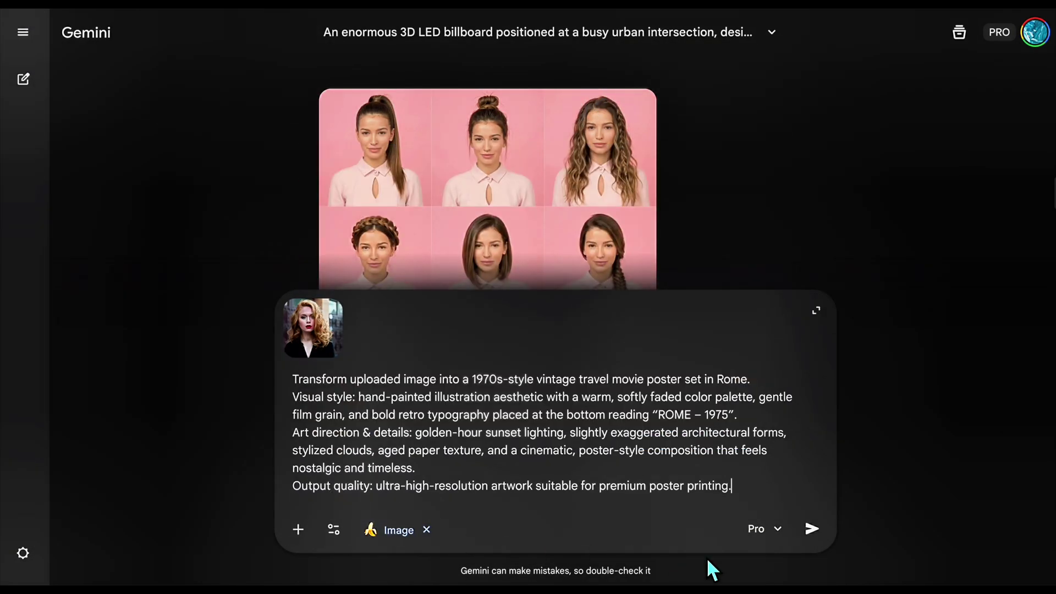
left_click(819, 535)
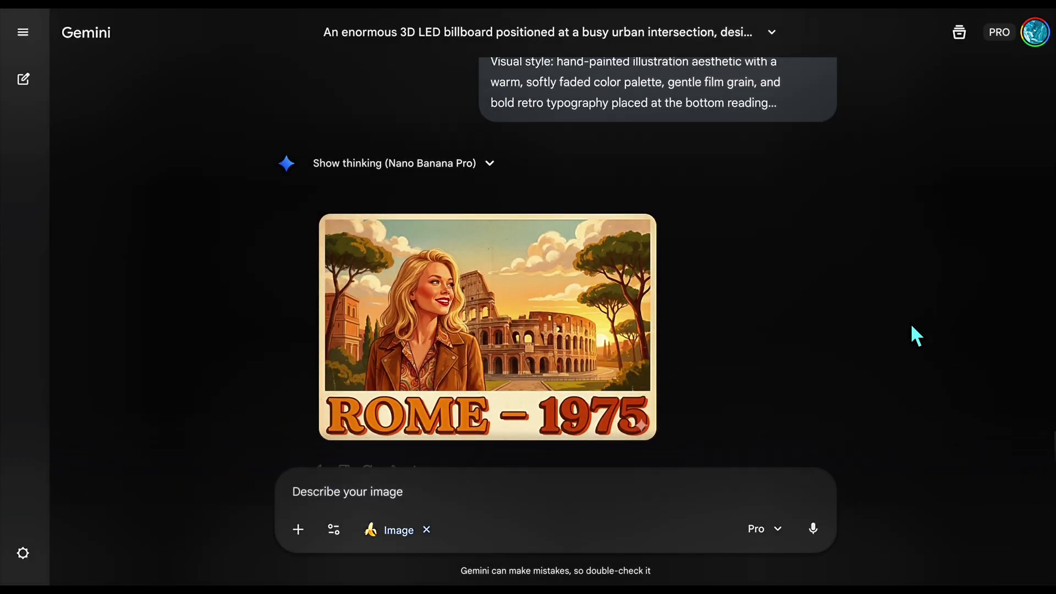
Step: View the Rome poster full size, close it, and return to the empty prompt box
left_click(564, 358)
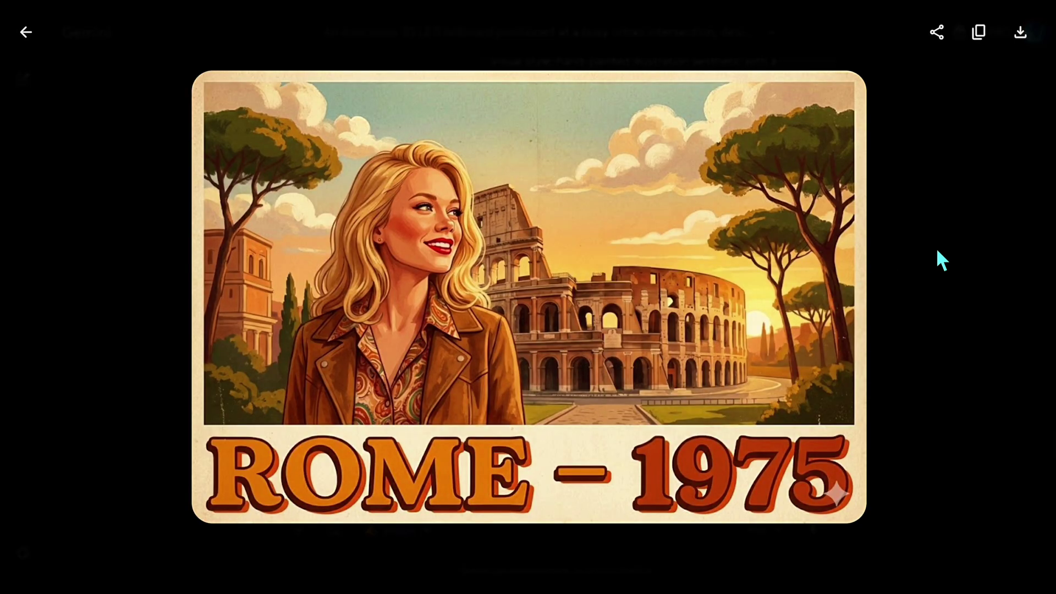
left_click(1028, 250)
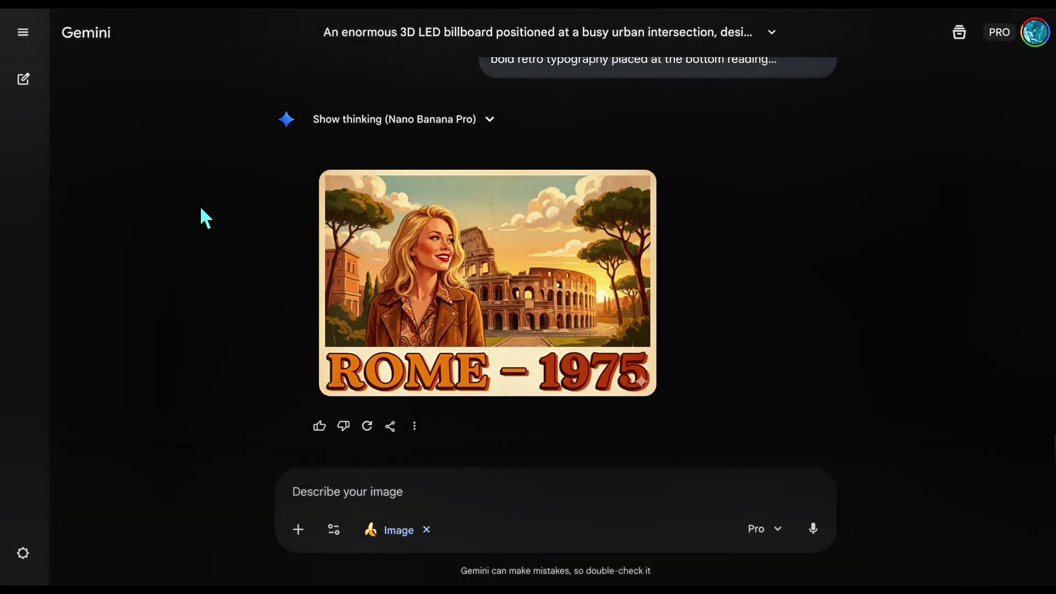
left_click(330, 498)
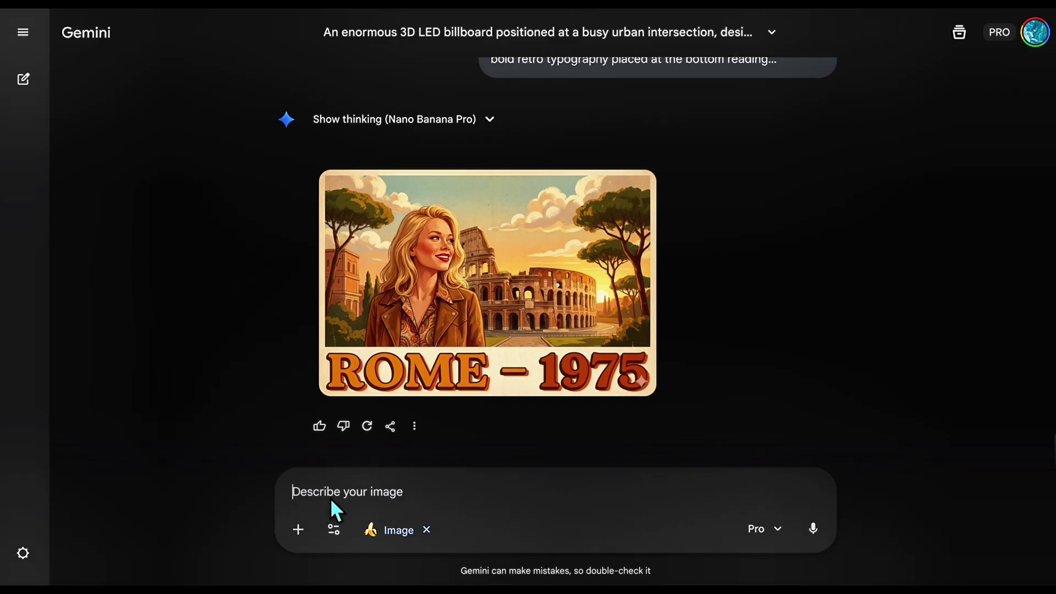
Step: Send the 5-day itinerary poster prompt with {LOCATION} set to Tokyo, then paste it into the beard chat
key("ctrl+v")
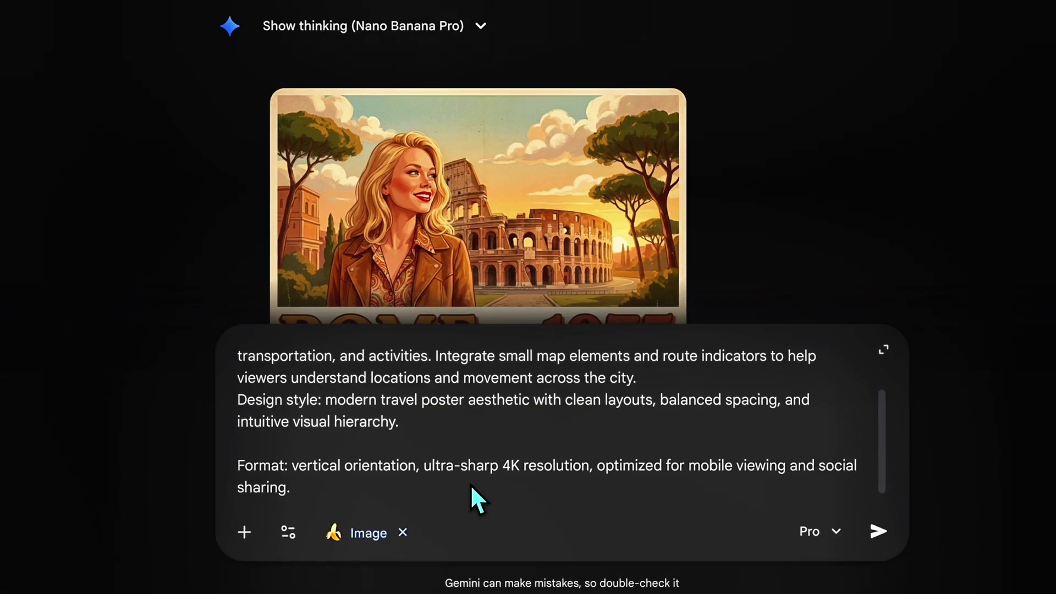
scroll(490, 437, "up", 3)
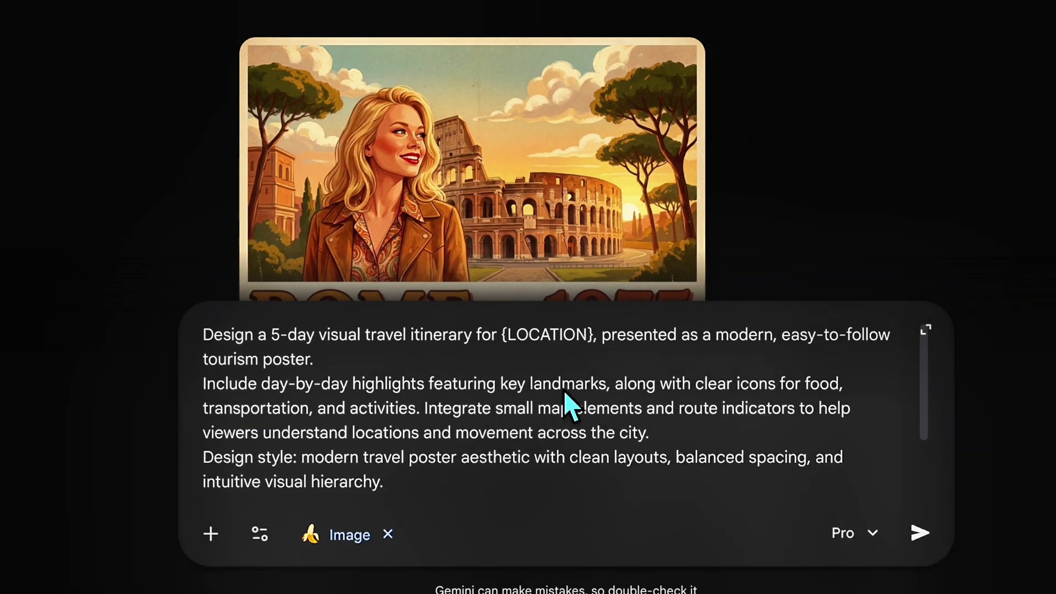
left_click(594, 342)
left_click(508, 349, "shift")
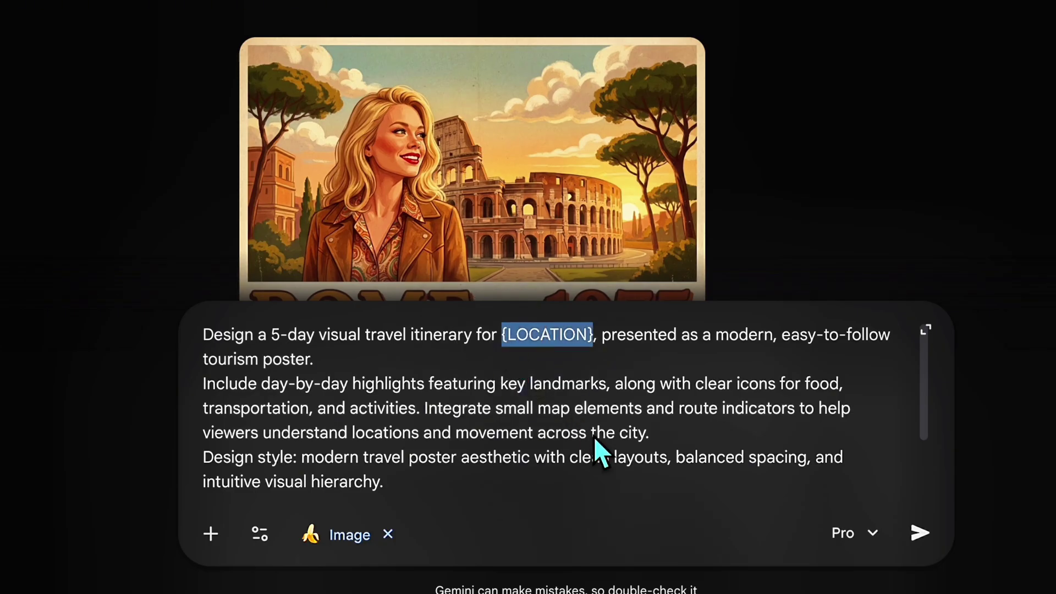
type("Tok")
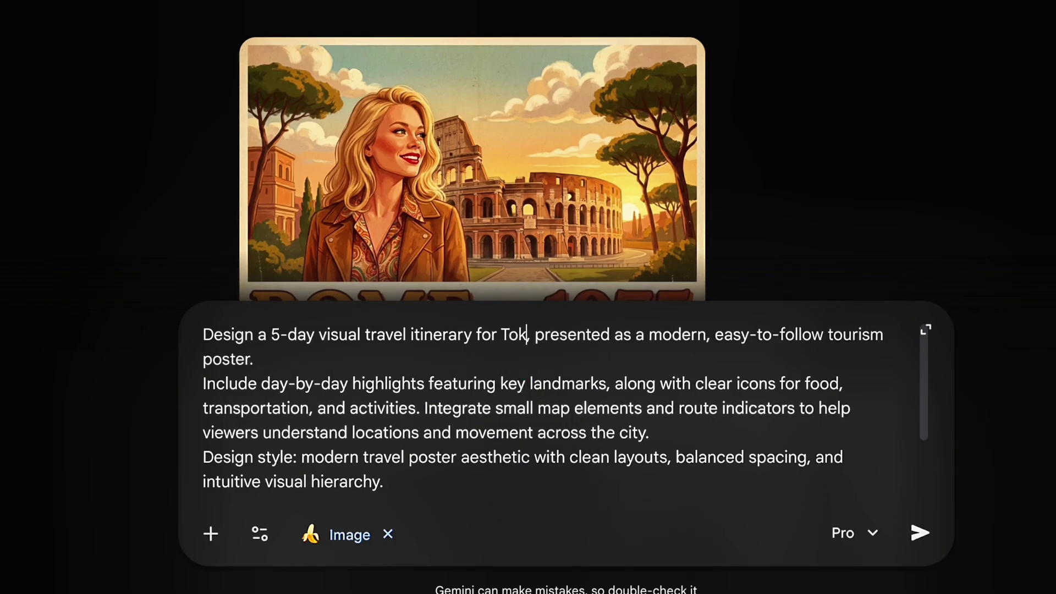
type("yo")
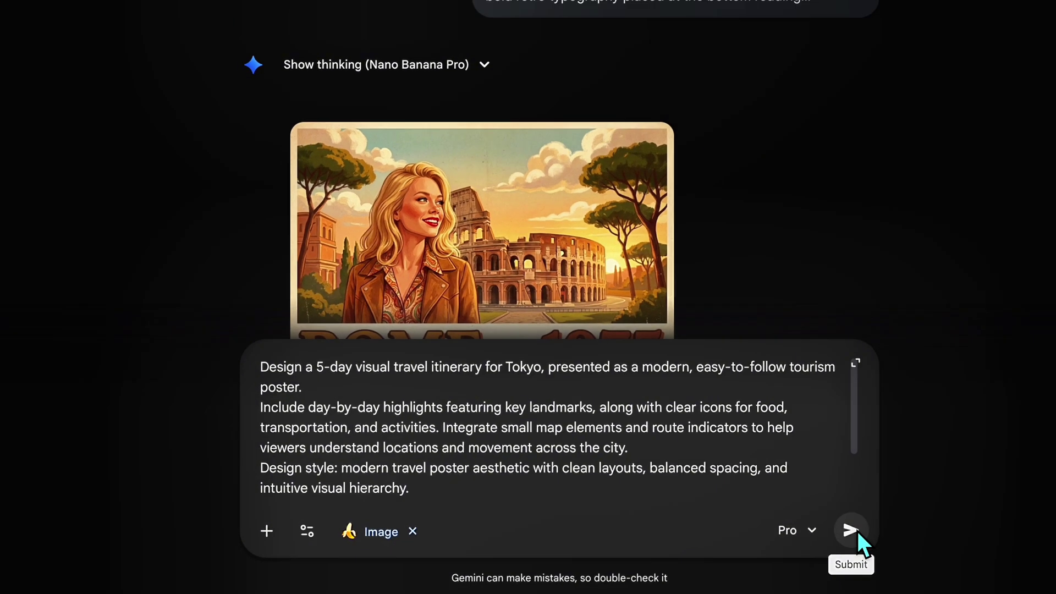
left_click(851, 531)
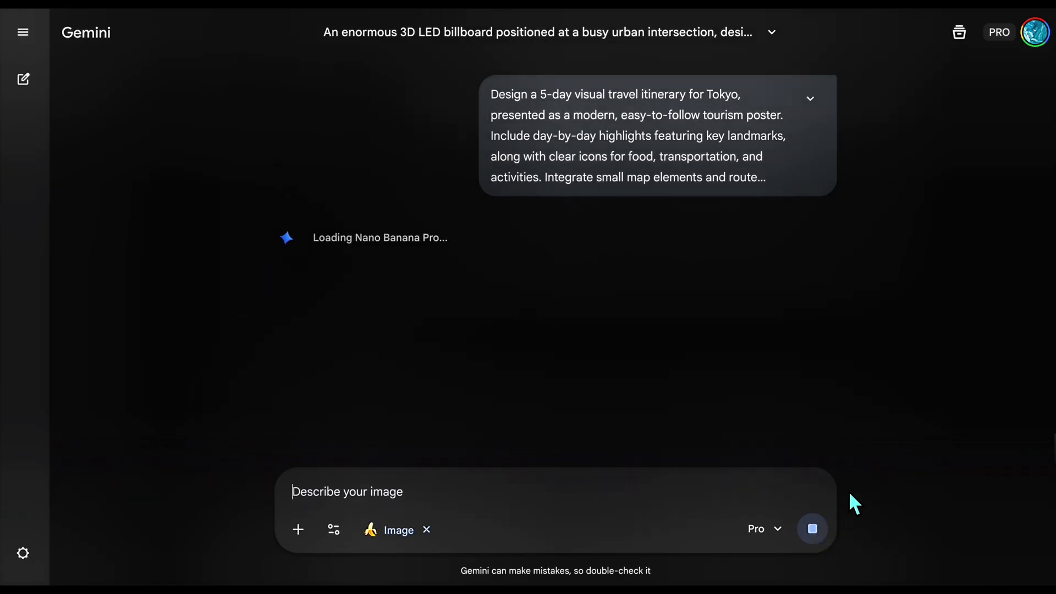
scroll(898, 386, "down", 6)
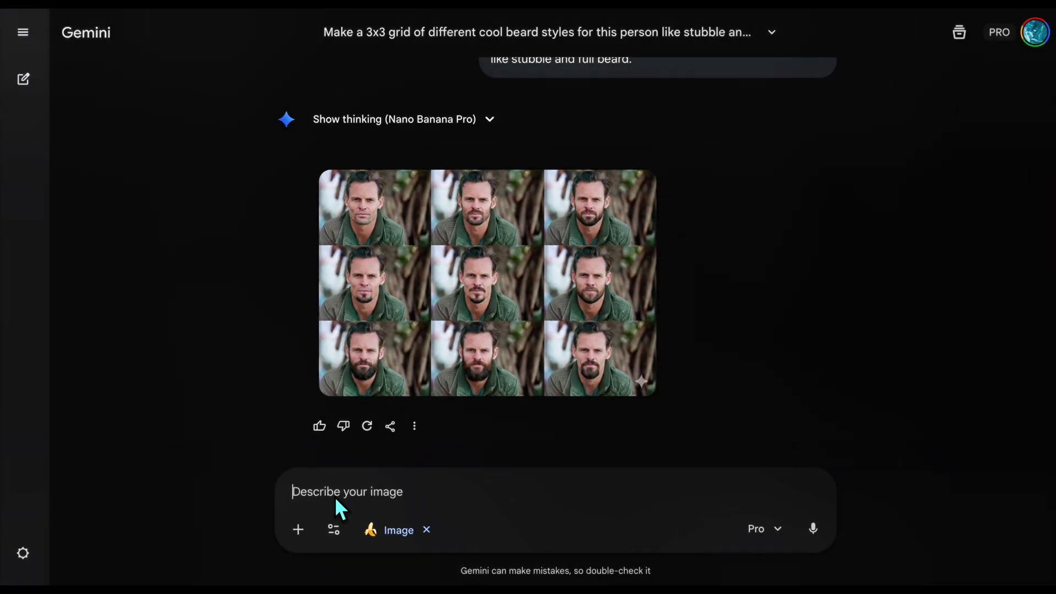
key("ctrl+v")
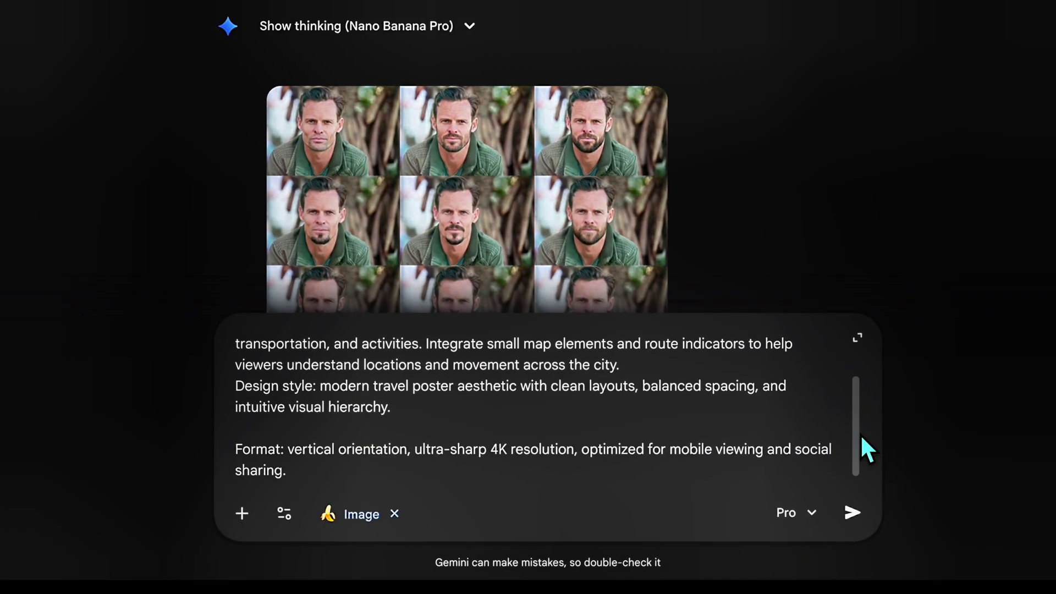
Step: Set the itinerary location to 'Iceland Ring Road, Skogafoss', send it, and view the poster full size
left_click_drag(823, 474, 816, 429)
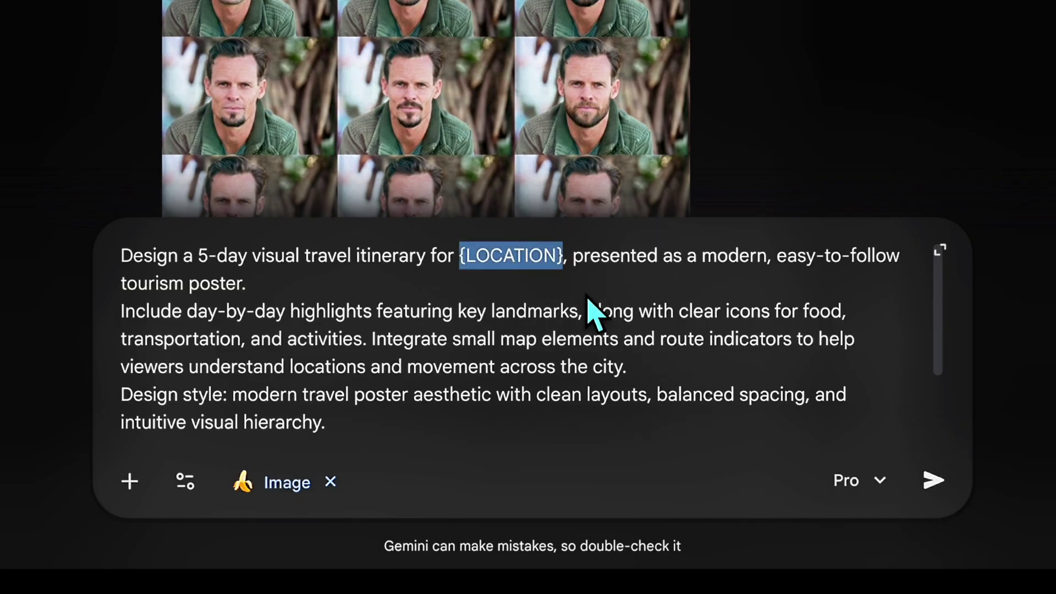
type("Iceland Ring ")
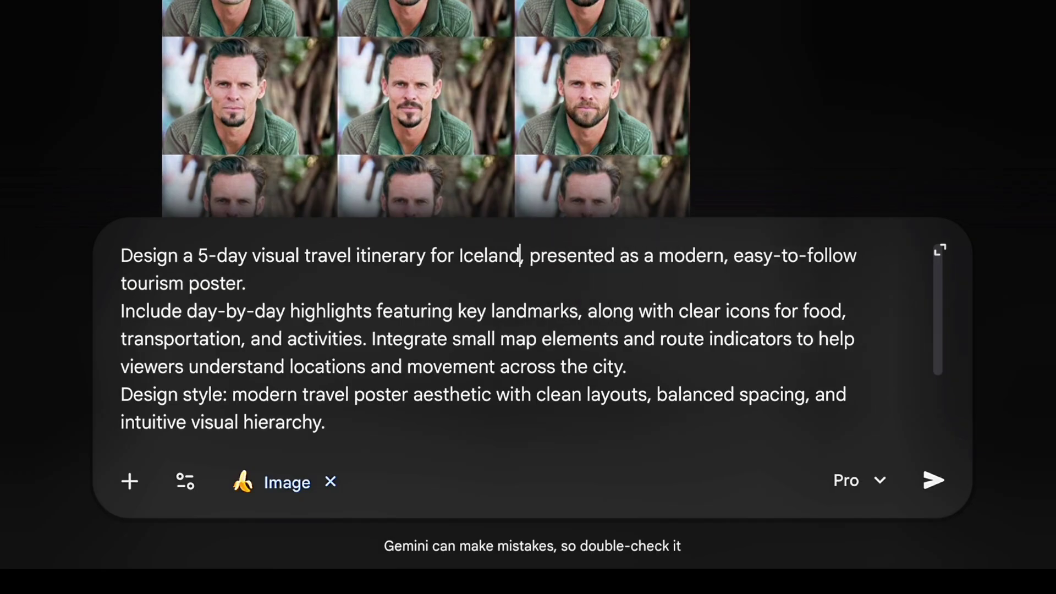
type("Road, Sko")
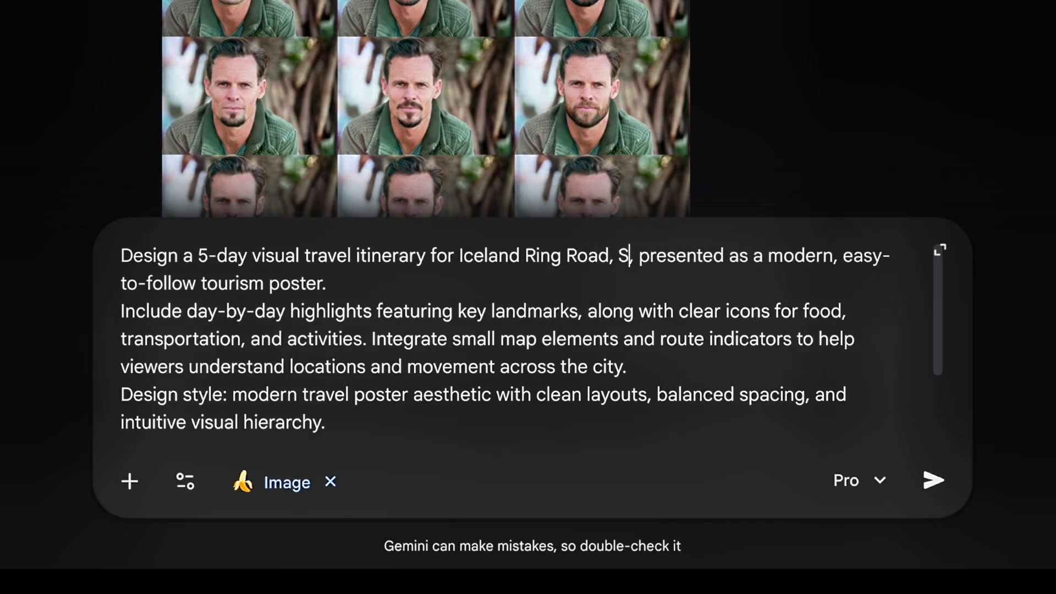
type("gafoss")
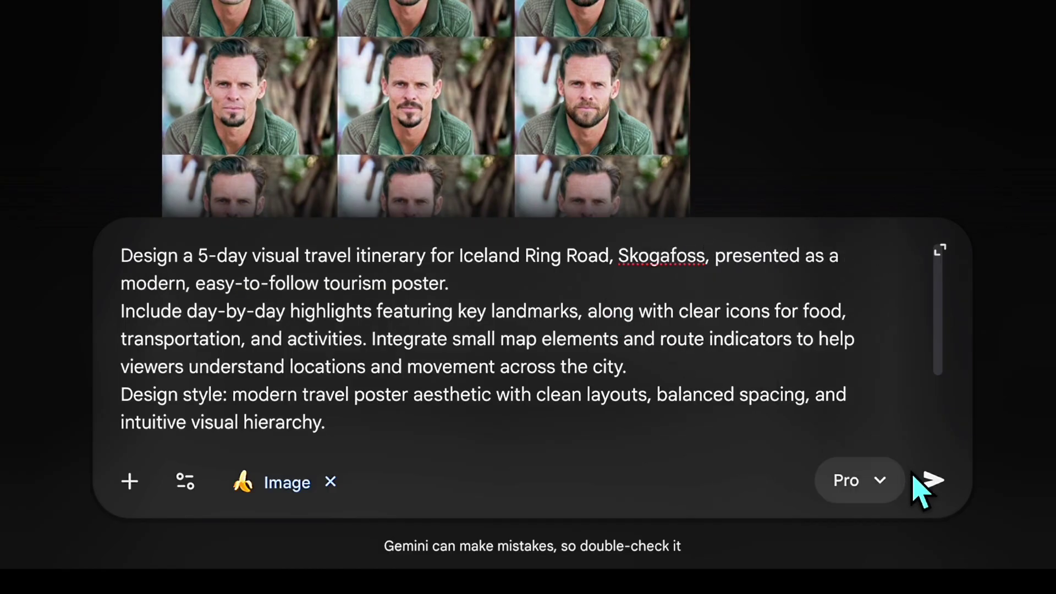
left_click(935, 483)
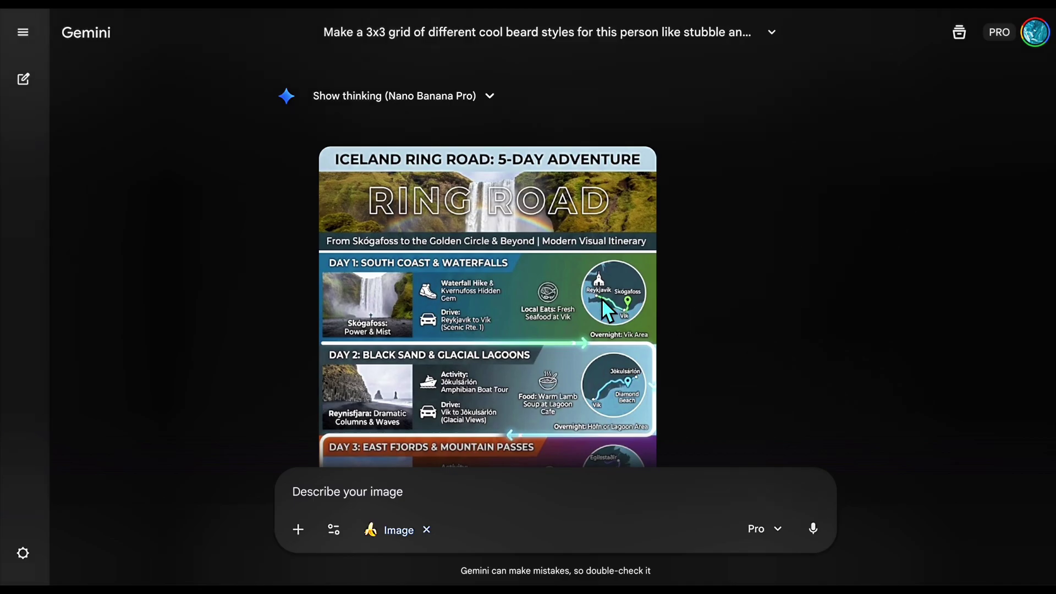
left_click(603, 300)
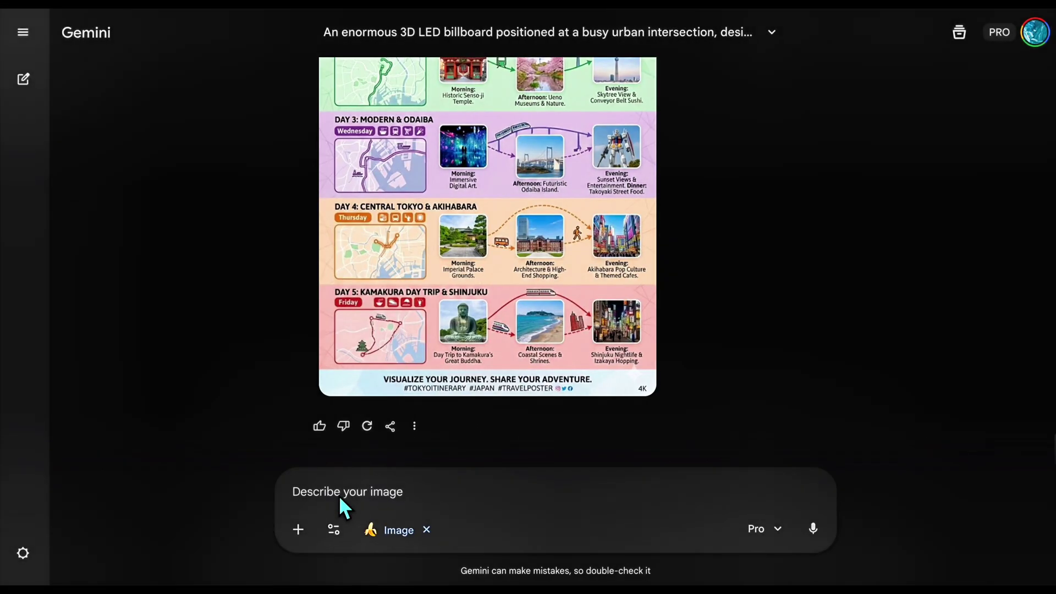
Step: Paste the whiteboard illustration prompt, replace {TOPIC} with 'Digital Marketing Funnel', and send it
type("Create a hand-drawn whiteboard-style illustration explaining {TOPIC}. Include labeled arrows, a clear step-by-step flow, classroom chalkboard aesthetic, and a clean, easy-to-follow educational layout. Style should feel simple, instructional, and visual-first. Output in ultra-sharp 4K resolution.")
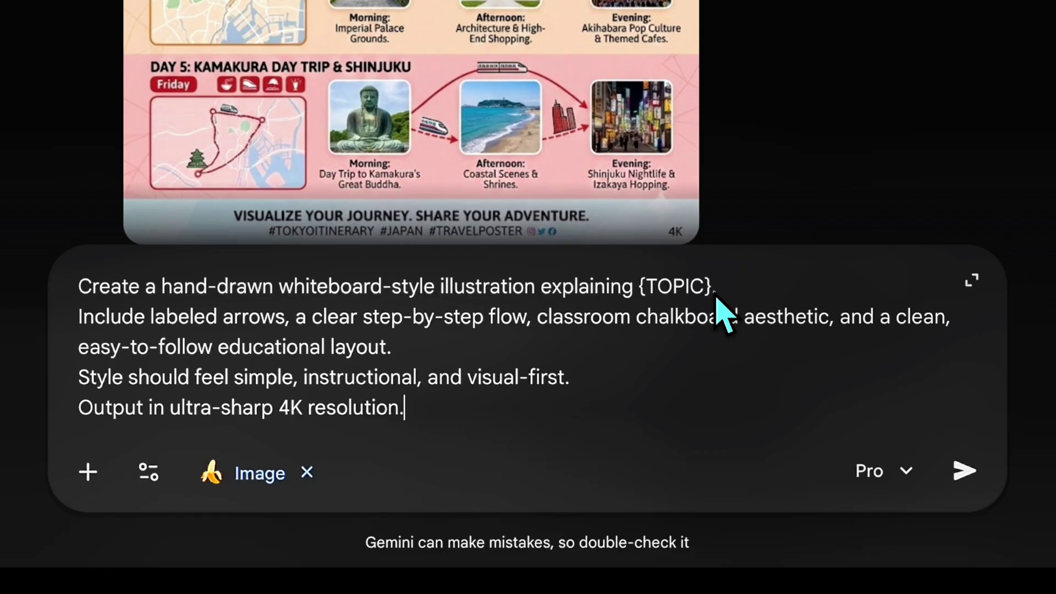
left_click_drag(640, 286, 713, 286)
type("Digital ")
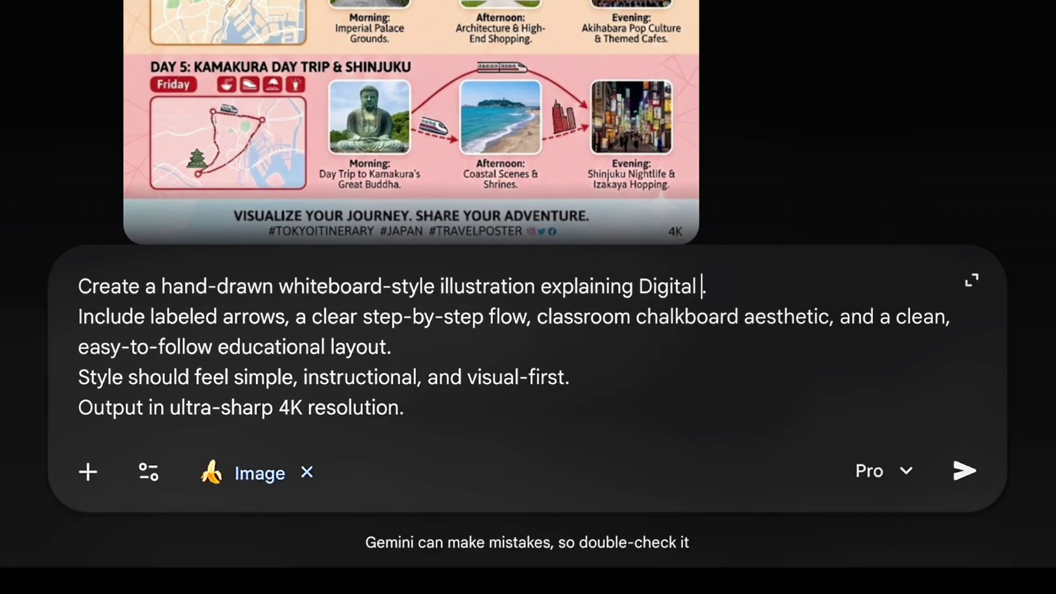
type("Marketing Funnel")
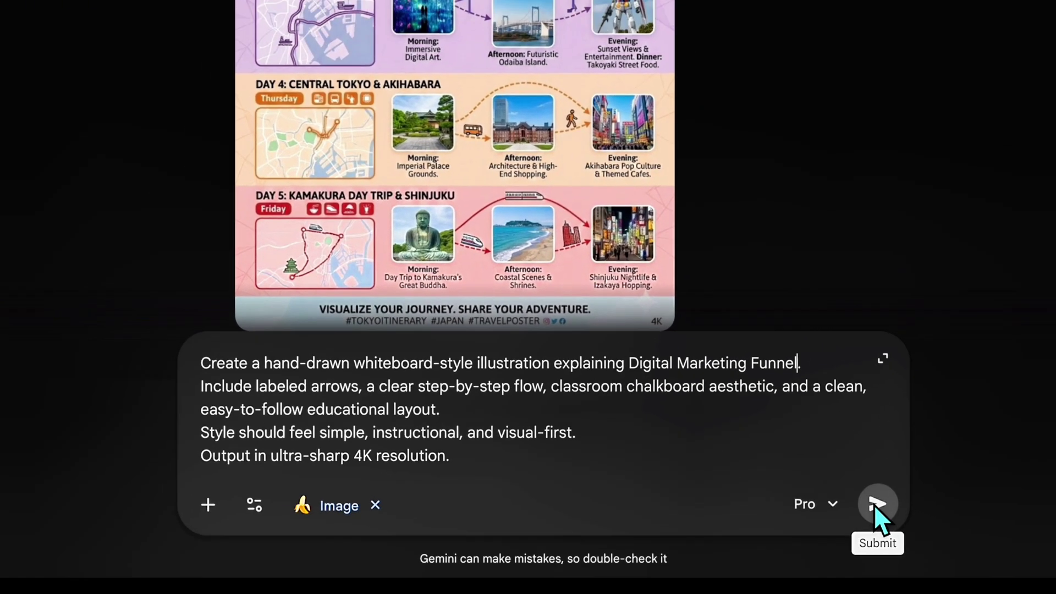
left_click(960, 472)
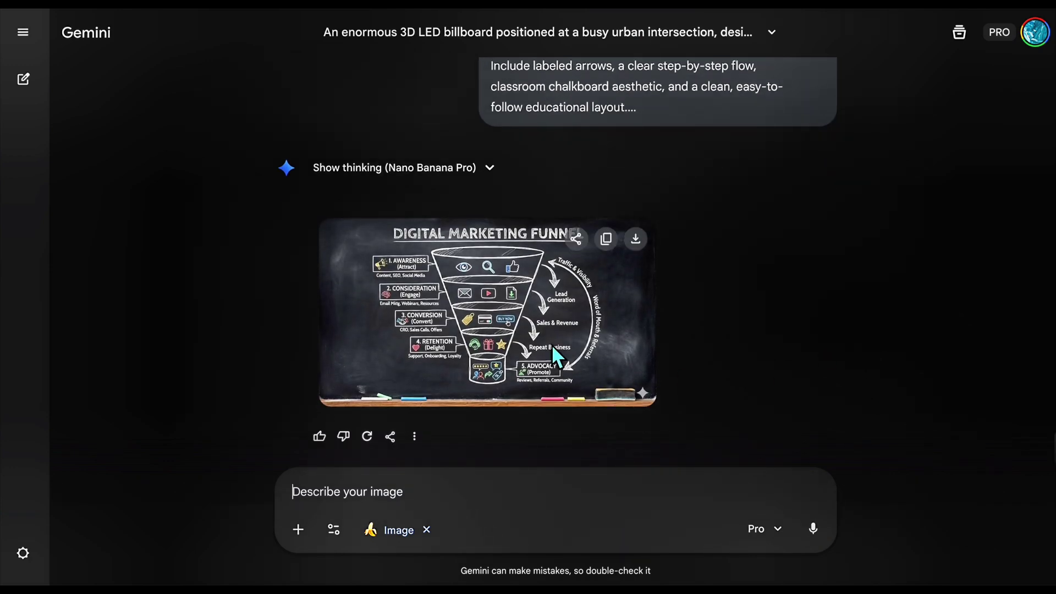
Step: Enlarge the funnel illustration, then paste the unfilled whiteboard template into the prompt box
left_click(569, 354)
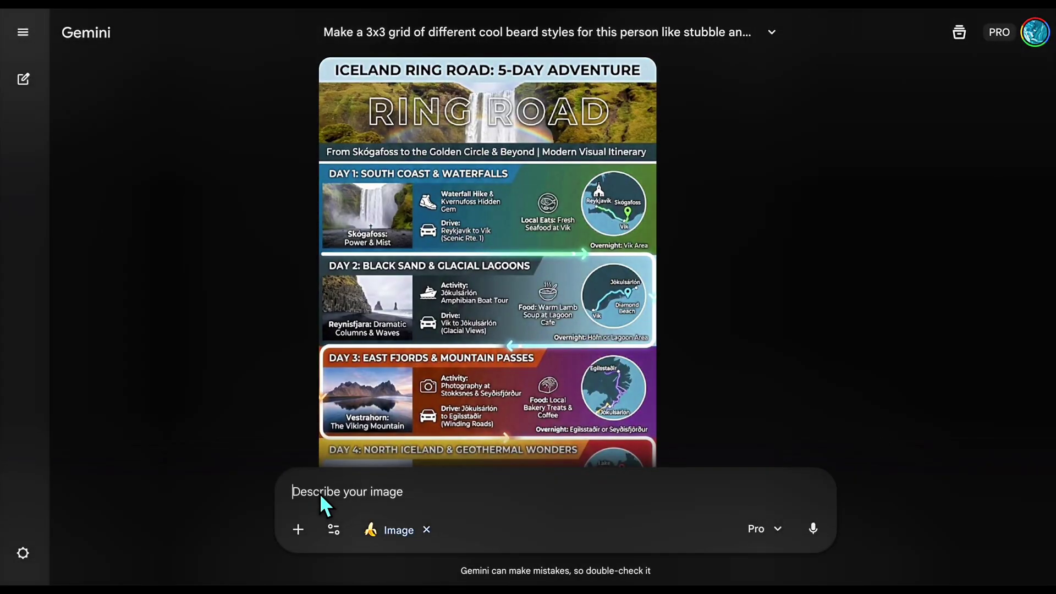
type("Create a hand-drawn whiteboard-style illustration explaining {TOPIC}. Include labeled arrows, a clear step-by-step flow, classroom chalkboard aesthetic, and a clean, easy-to-follow educational layout. Style should feel simple, instructional, and visual-first. Output in ultra-sharp 4K resolution.")
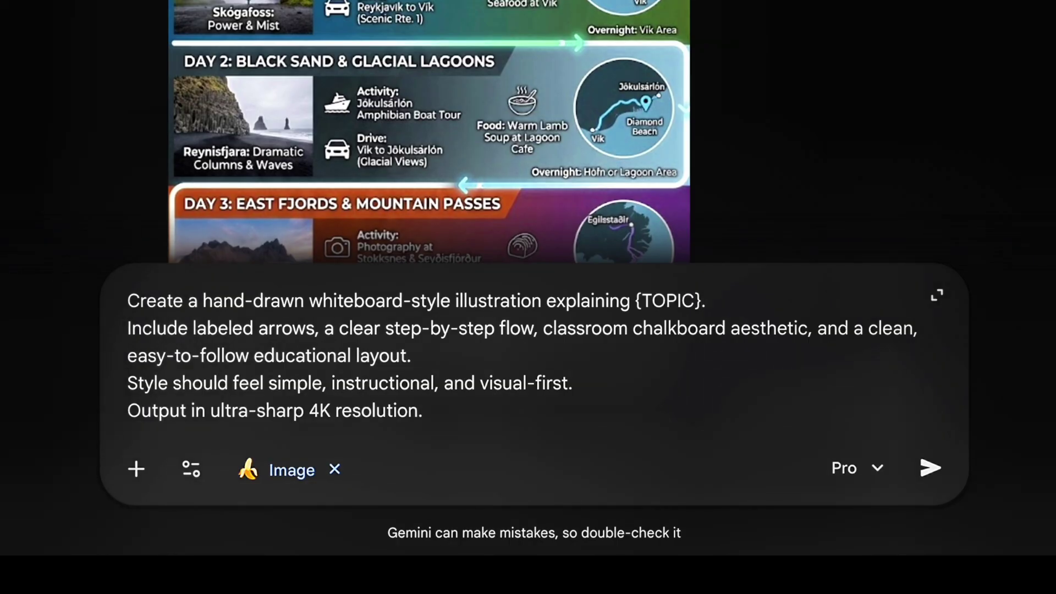
Step: Replace {TOPIC} with 'Photosynthesis', send the chalkboard prompt, and open the illustration full size
left_click(702, 301)
left_click(638, 304, "shift")
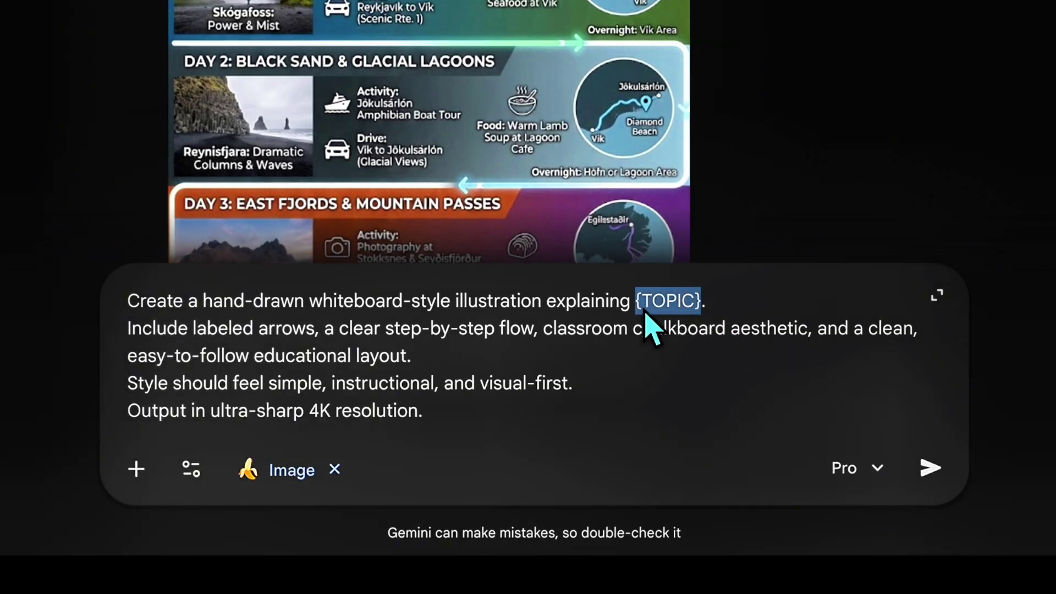
type("Photosynthesis")
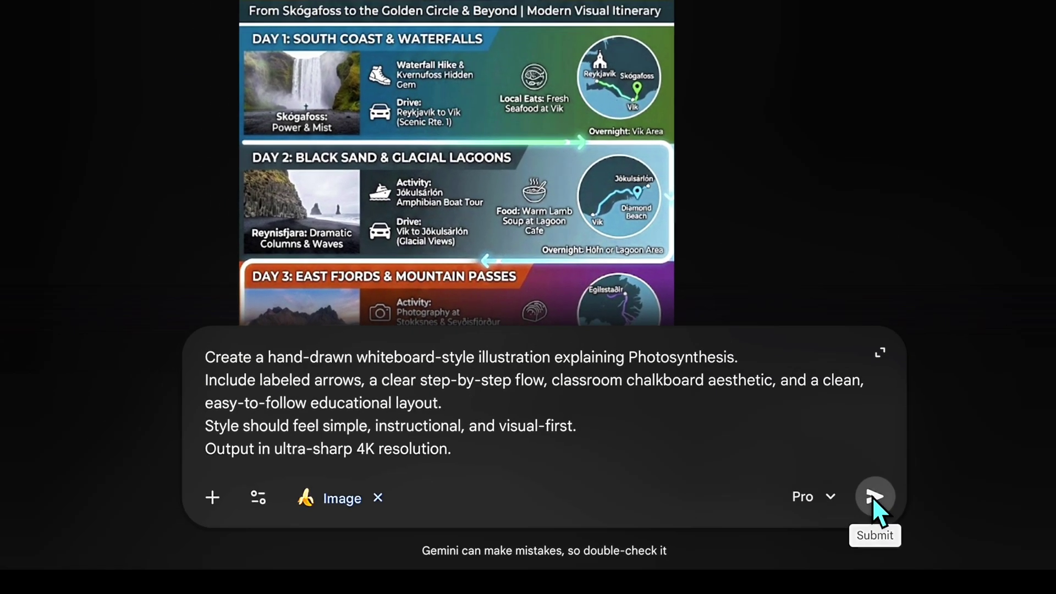
left_click(930, 468)
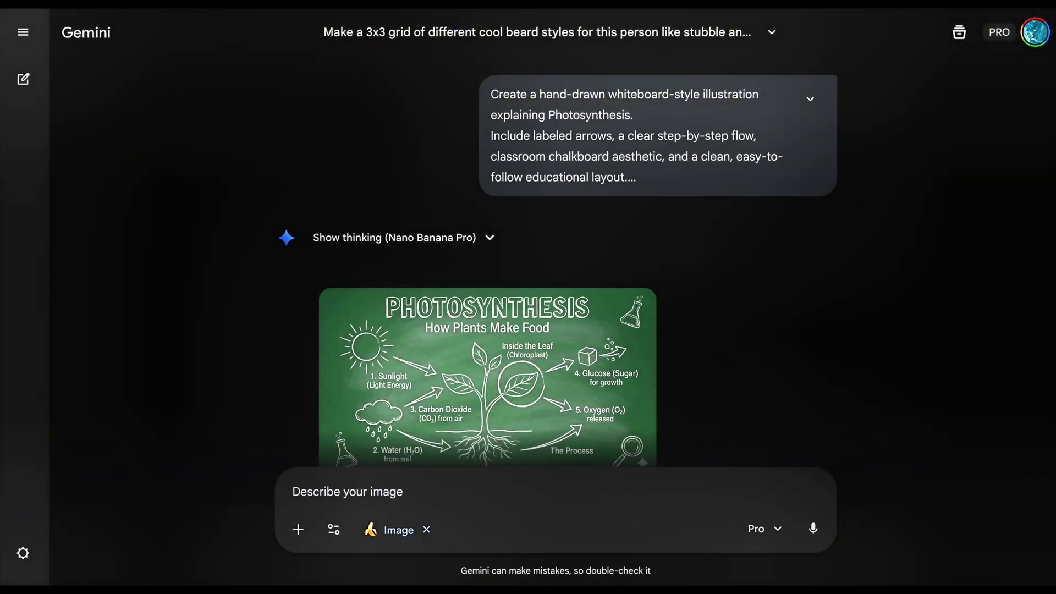
left_click(570, 280)
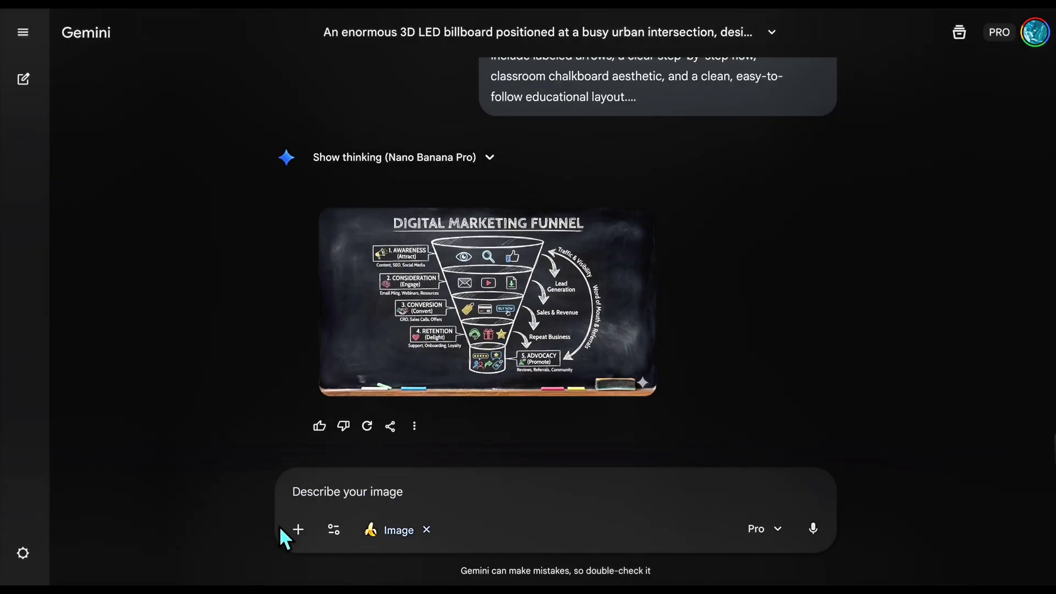
Step: Attach pexels-moose-photos-170195-1036627.jpg, send the Custom Face Emoji prompt, and open the emoji grid
left_click(297, 530)
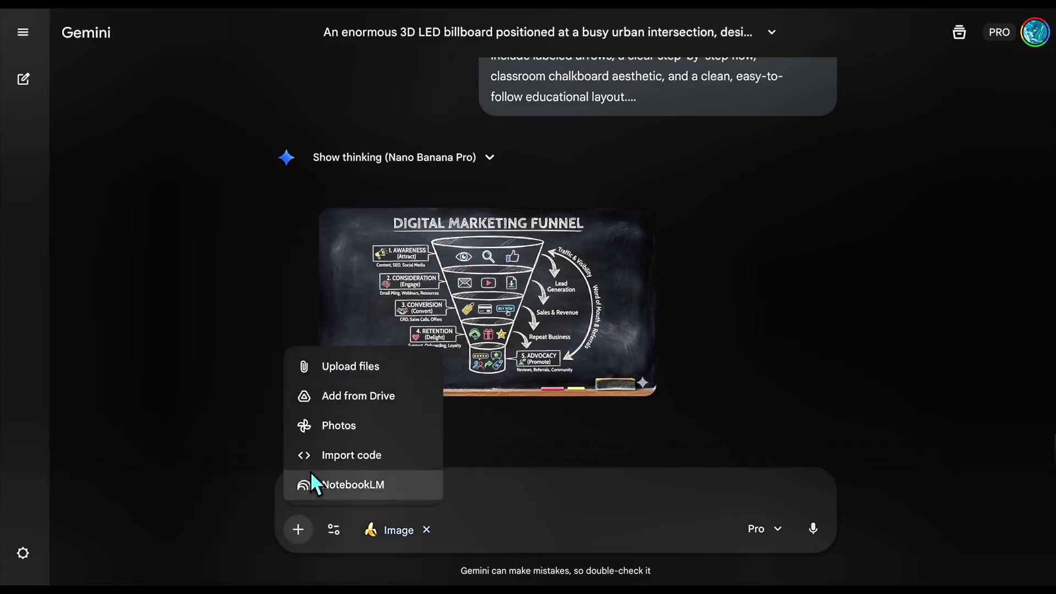
left_click(355, 377)
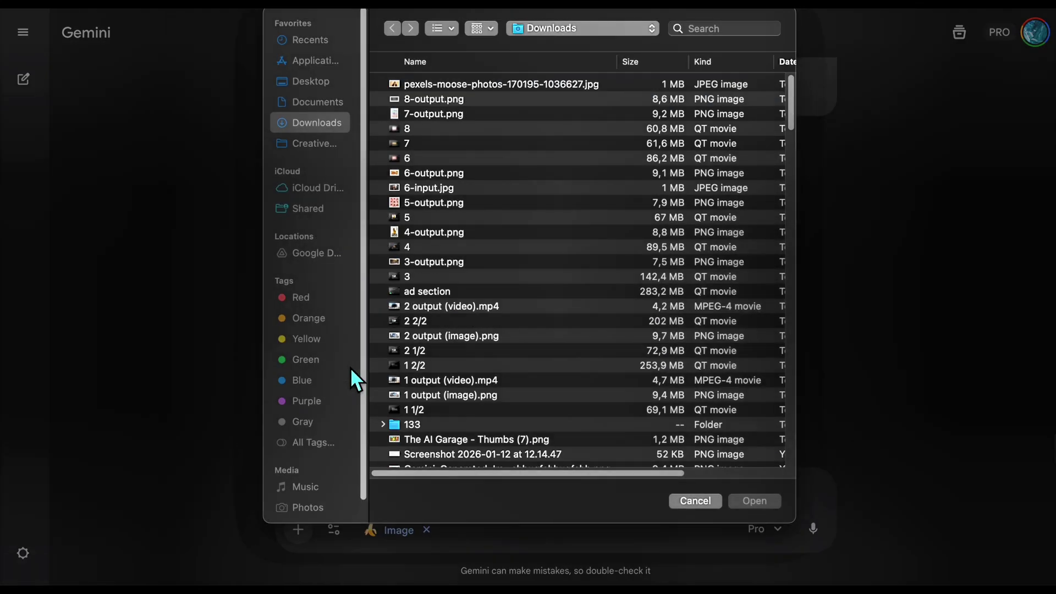
double_click(428, 84)
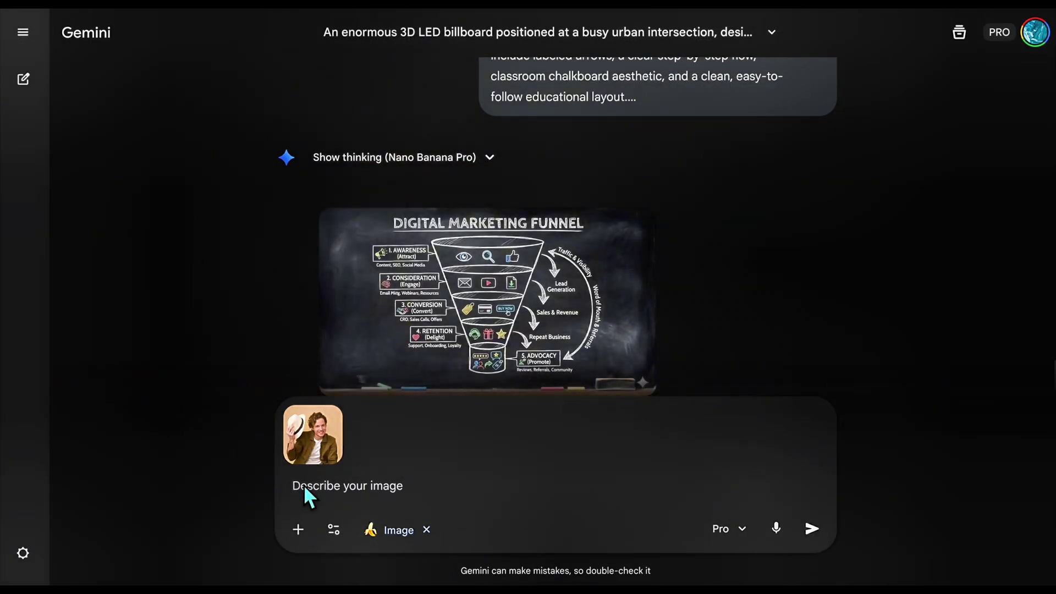
type("Create an 8-piece emoji reaction pack using the uploaded face photo. Each emoji should represent a clearly different facial expression: Broad smile with teeth visible Laughing with eyes closed Shocked expression with wide eyes and open mouth Angry expression with lowered, furrowed brows Sad expression with visible tears Calm and confident neutral face Thoughtful or skeptical look with a raised eyebrow Excited, joyful reaction with an energetic expression Art style: modern, minimal emoji illustration Lighting: soft, even studio lighting Facial consistency: preserve the exact identity, proportions, and facial features from the original photo Background: fully transparent Output quality: ultra-sharp 4K resolution, clean edges, sticker-ready")
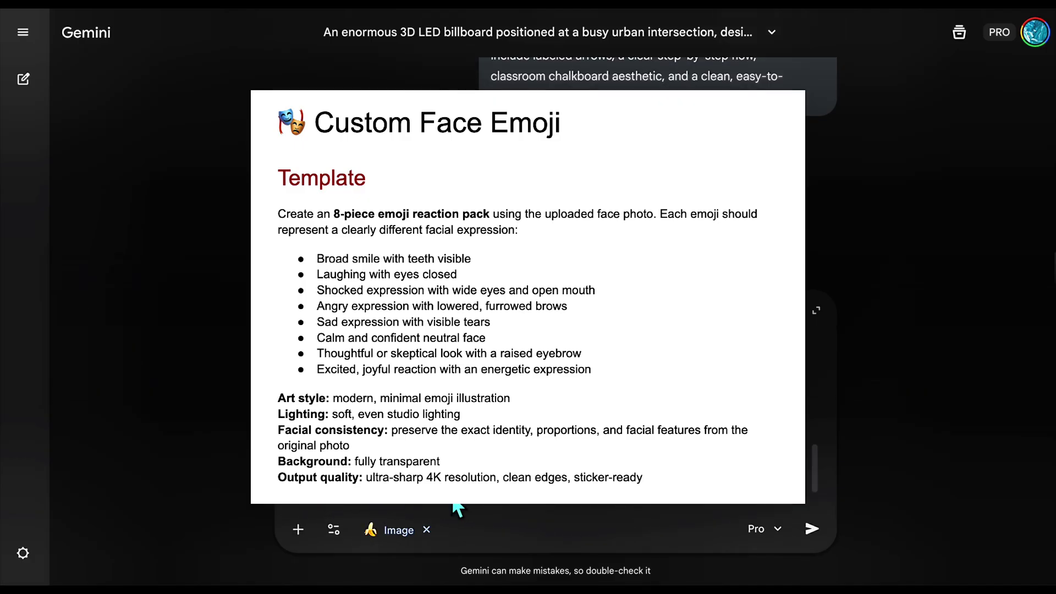
left_click_drag(823, 474, 830, 373)
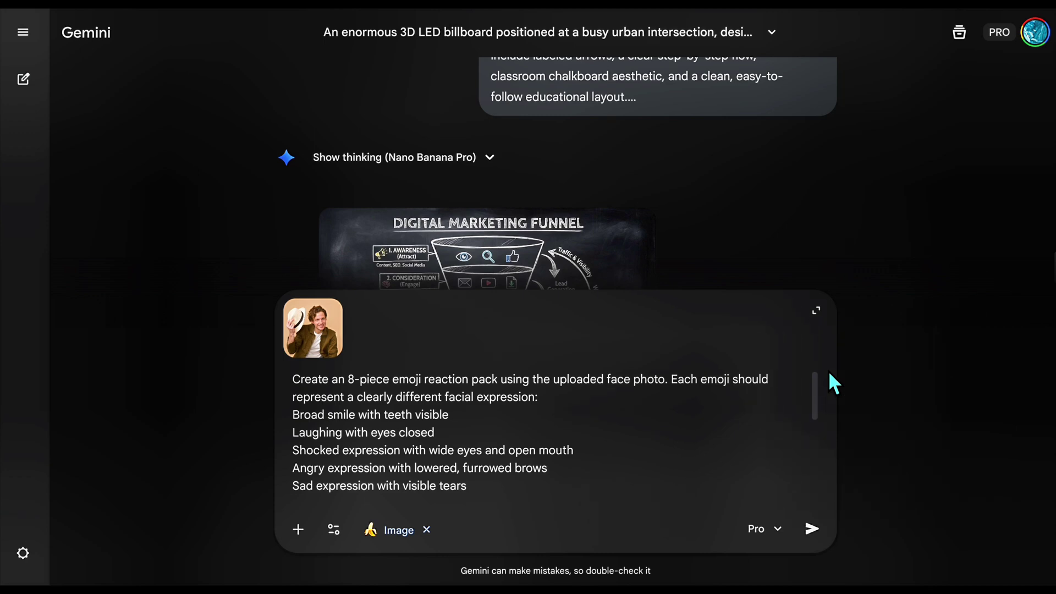
left_click(811, 527)
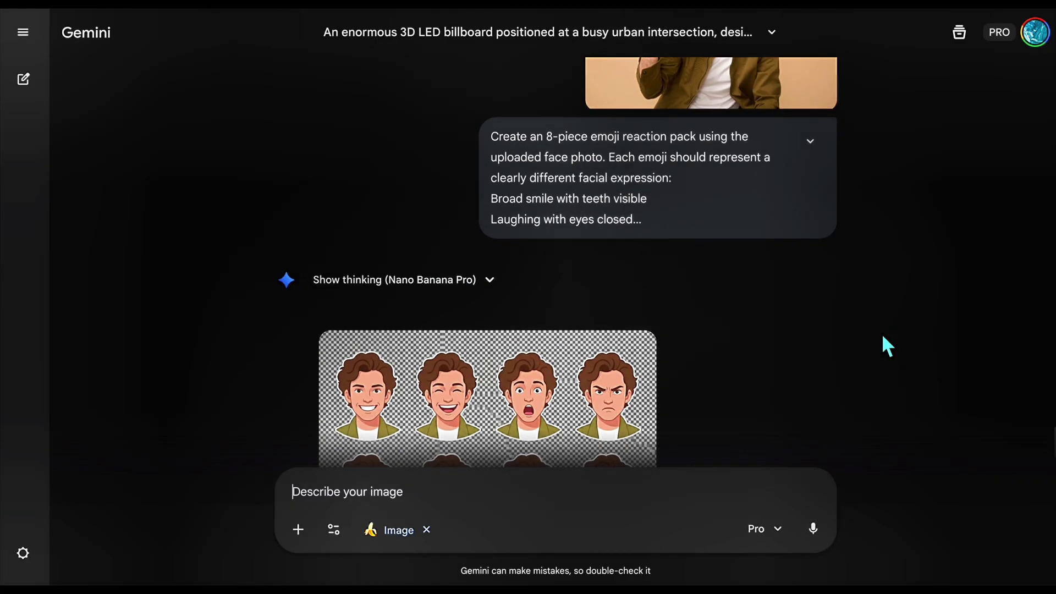
left_click(573, 291)
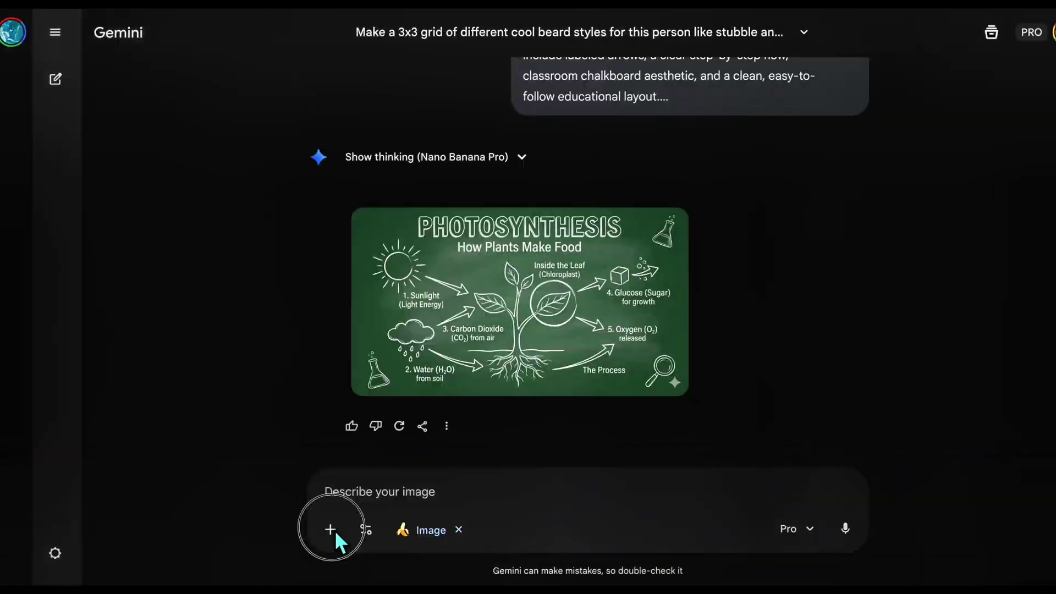
Step: Attach the cat photo pexels-pixabay-104827.jpg, send the emoji pack prompt, and enlarge the result
left_click(302, 527)
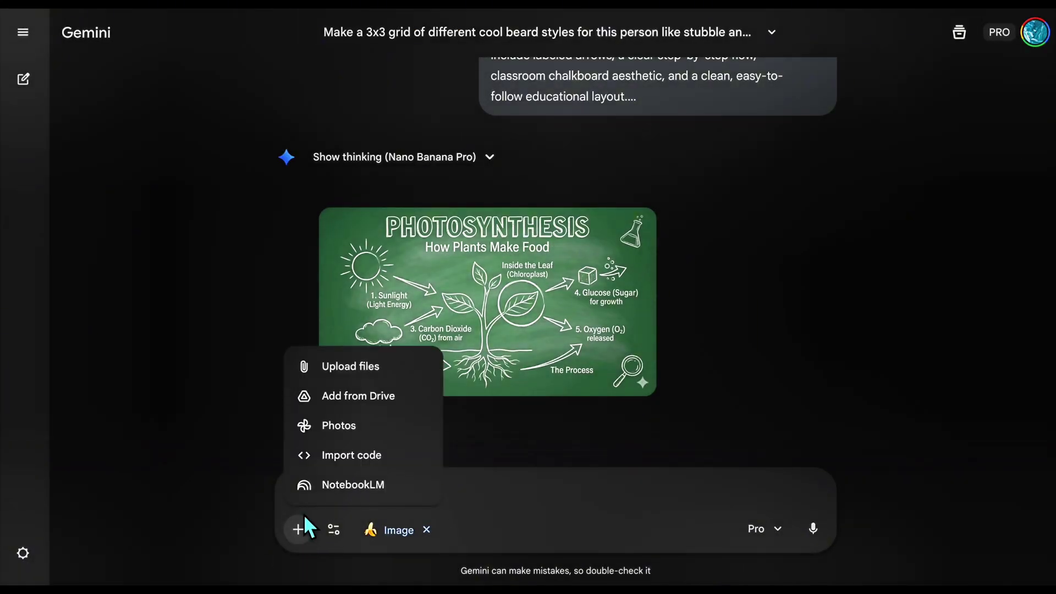
left_click(356, 369)
double_click(441, 85)
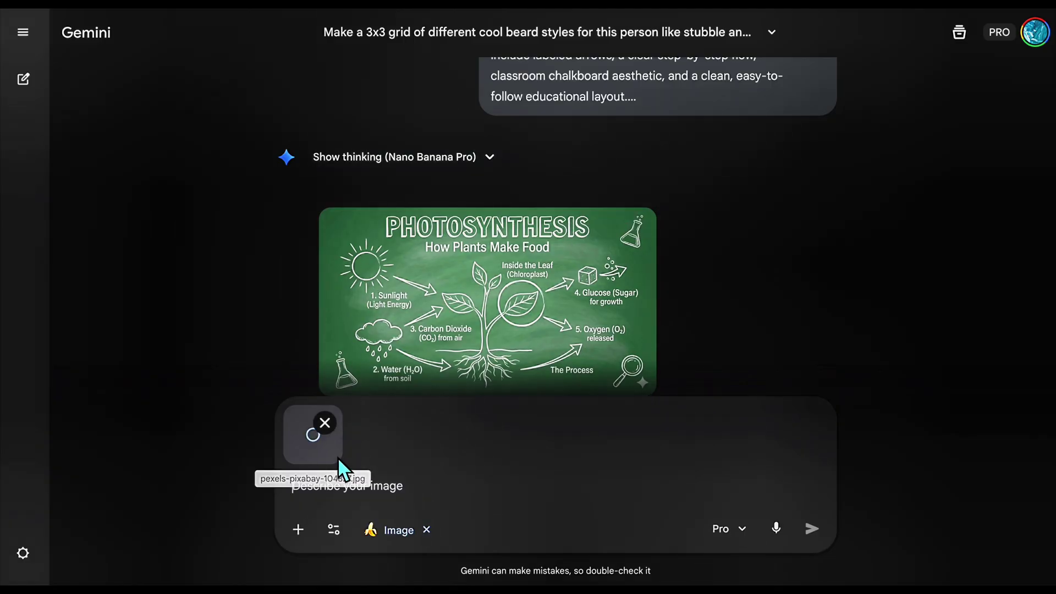
left_click(342, 496)
key("super+v")
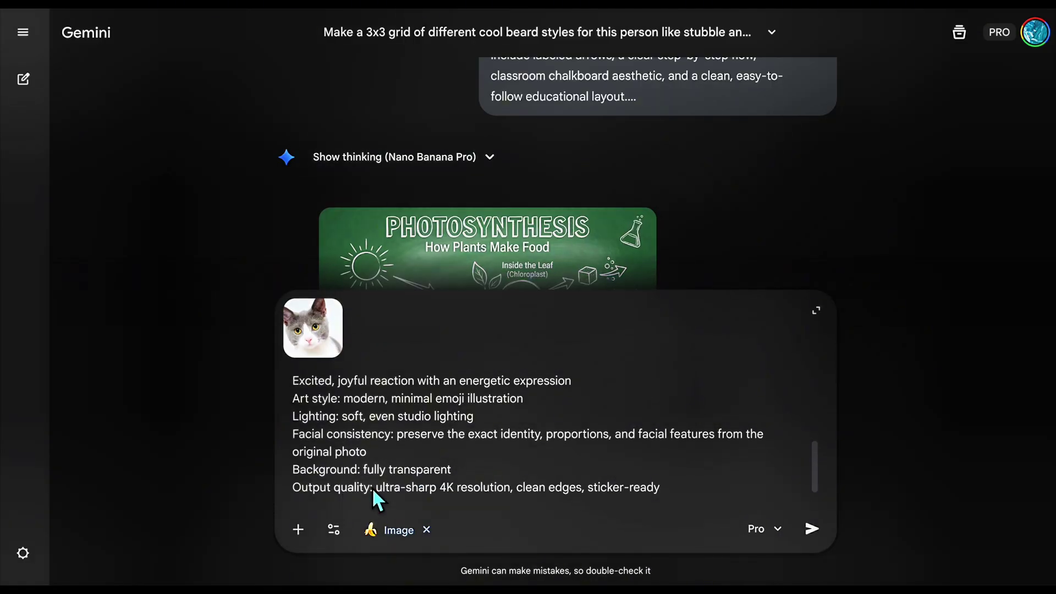
left_click_drag(818, 474, 815, 368)
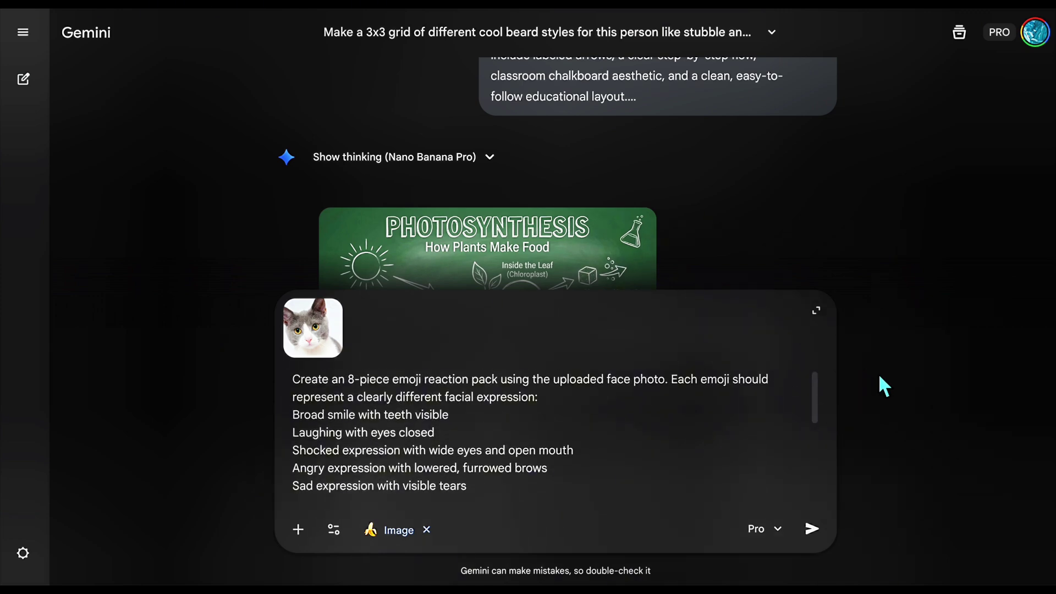
left_click(814, 533)
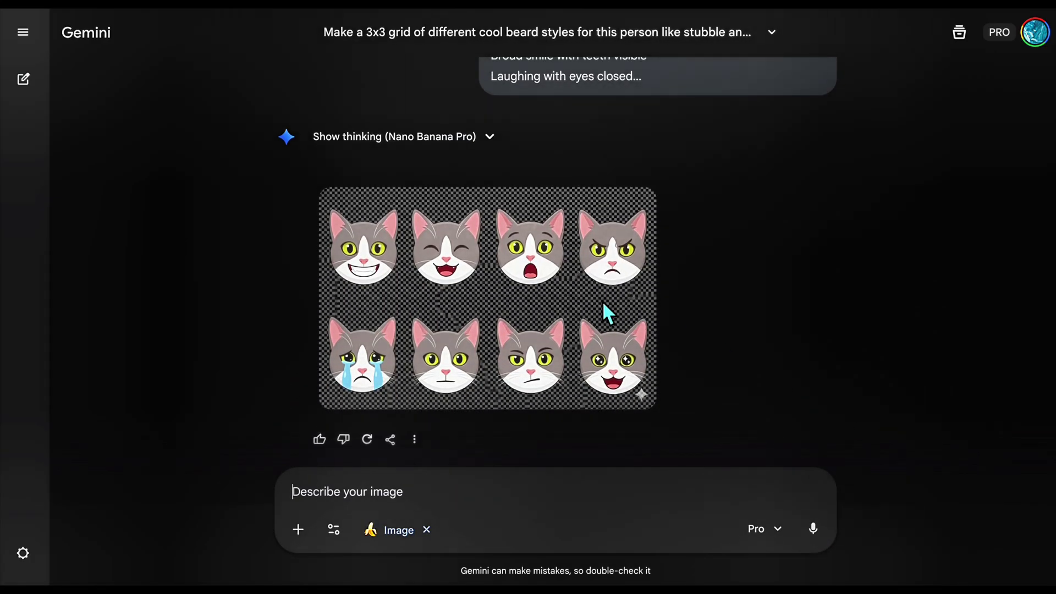
left_click(604, 306)
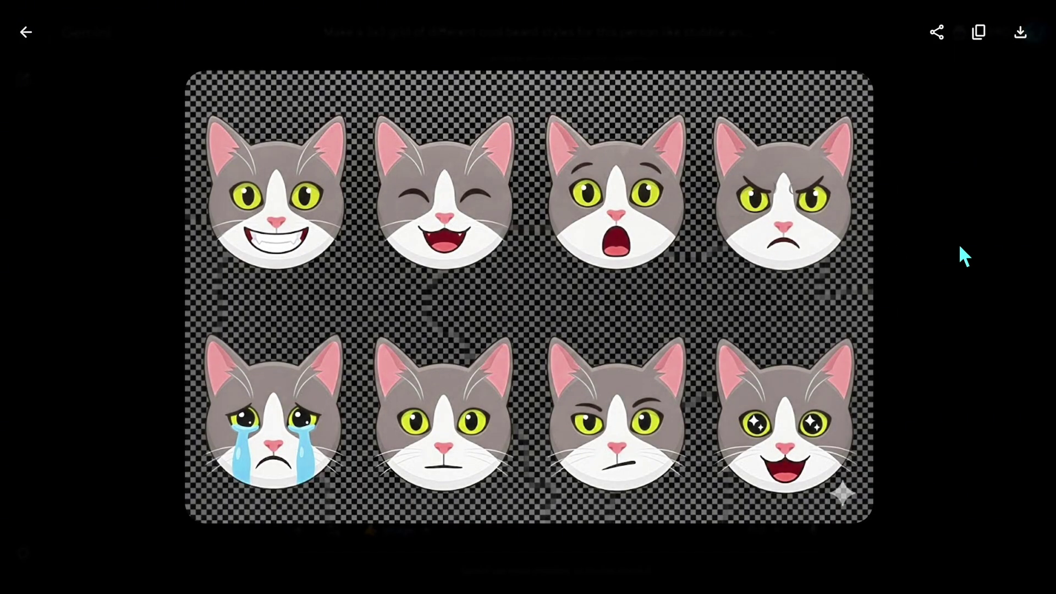